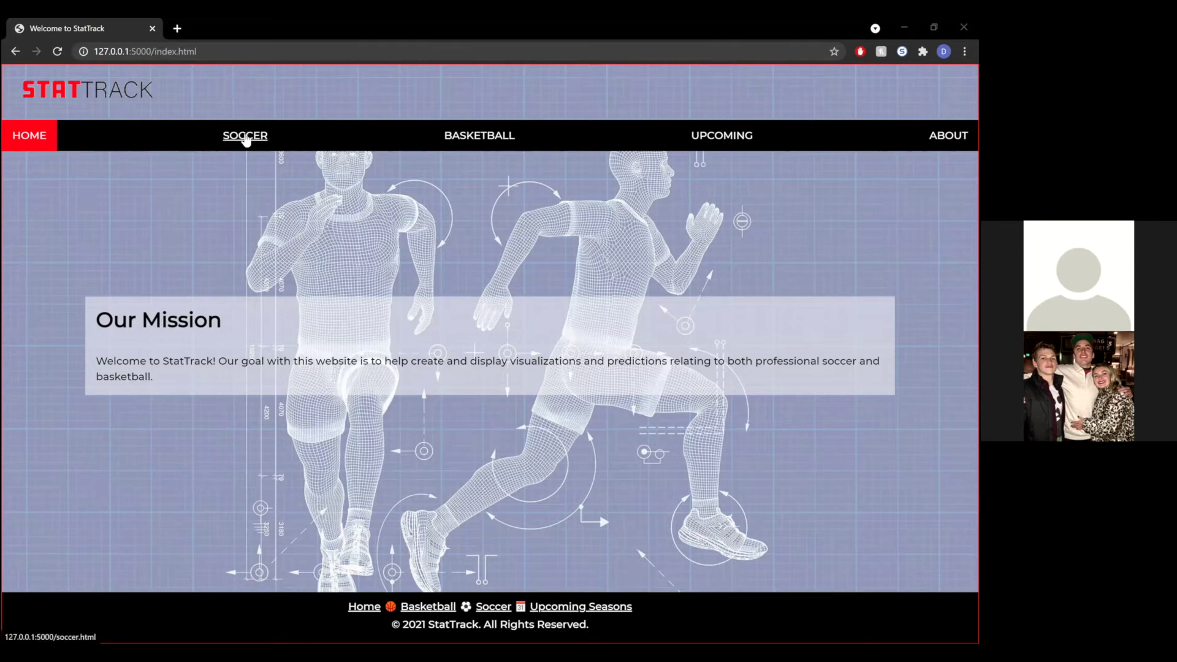
Step: On the Soccer page, compare Fulham against Cardiff and review the home-goal stats and shots regression chart
{"action": "left_click", "coordinate": [246, 137]}
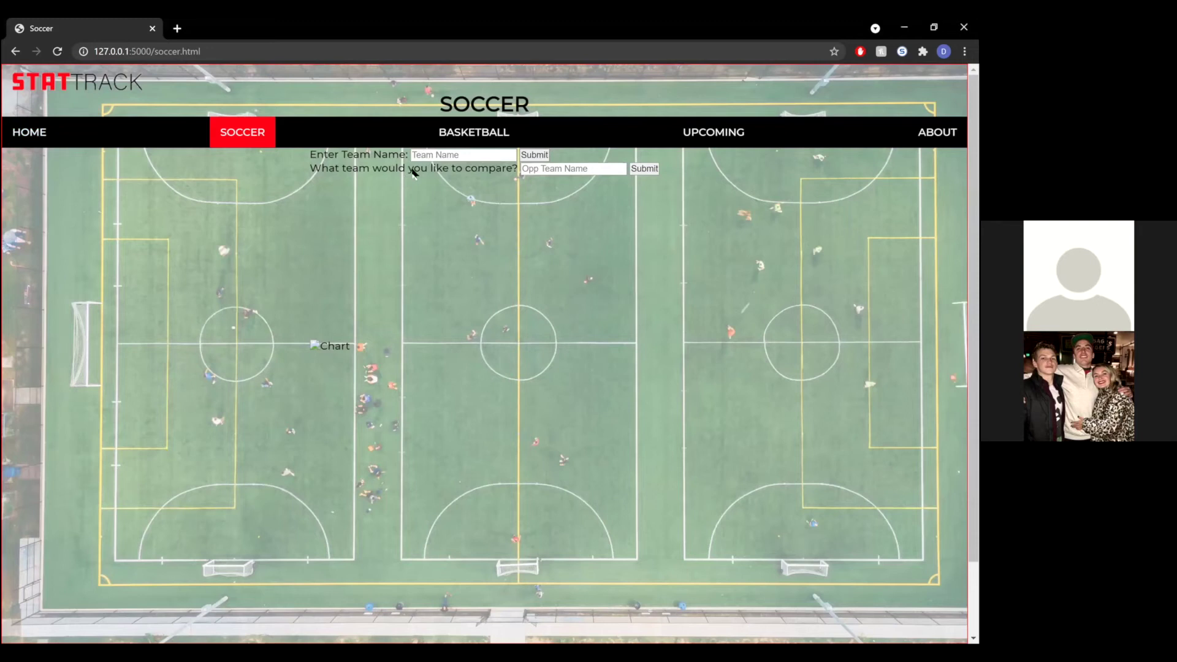
{"action": "left_click", "coordinate": [457, 155]}
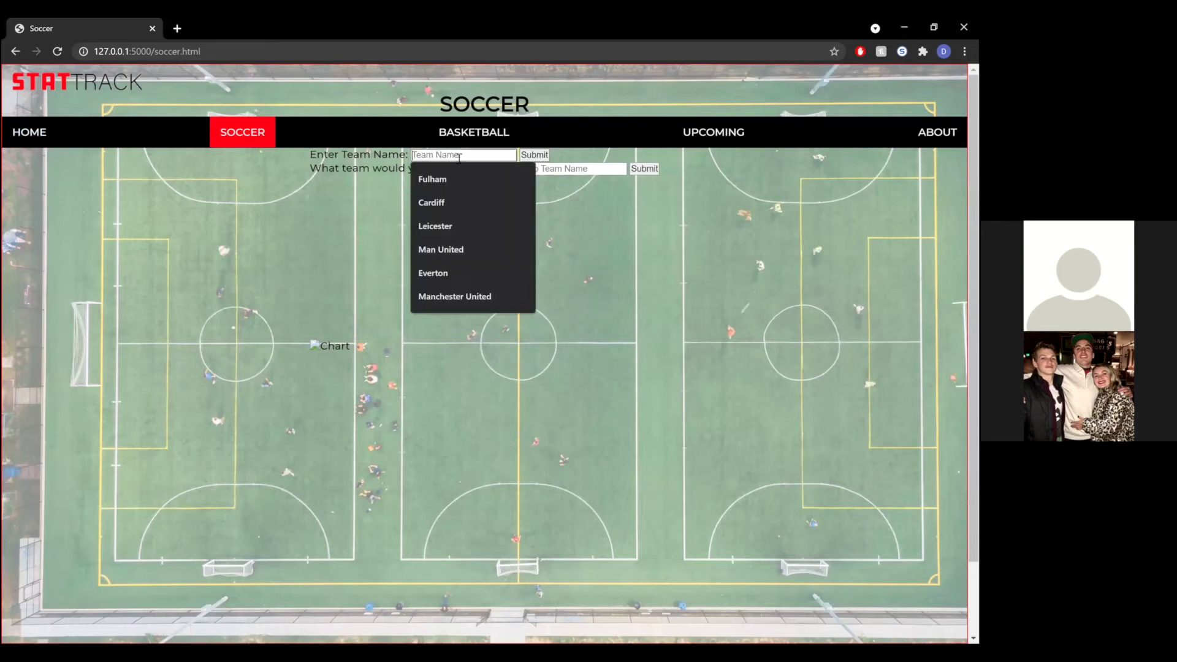
{"action": "left_click", "coordinate": [498, 171]}
{"action": "left_click", "coordinate": [557, 168]}
{"action": "left_click", "coordinate": [564, 215]}
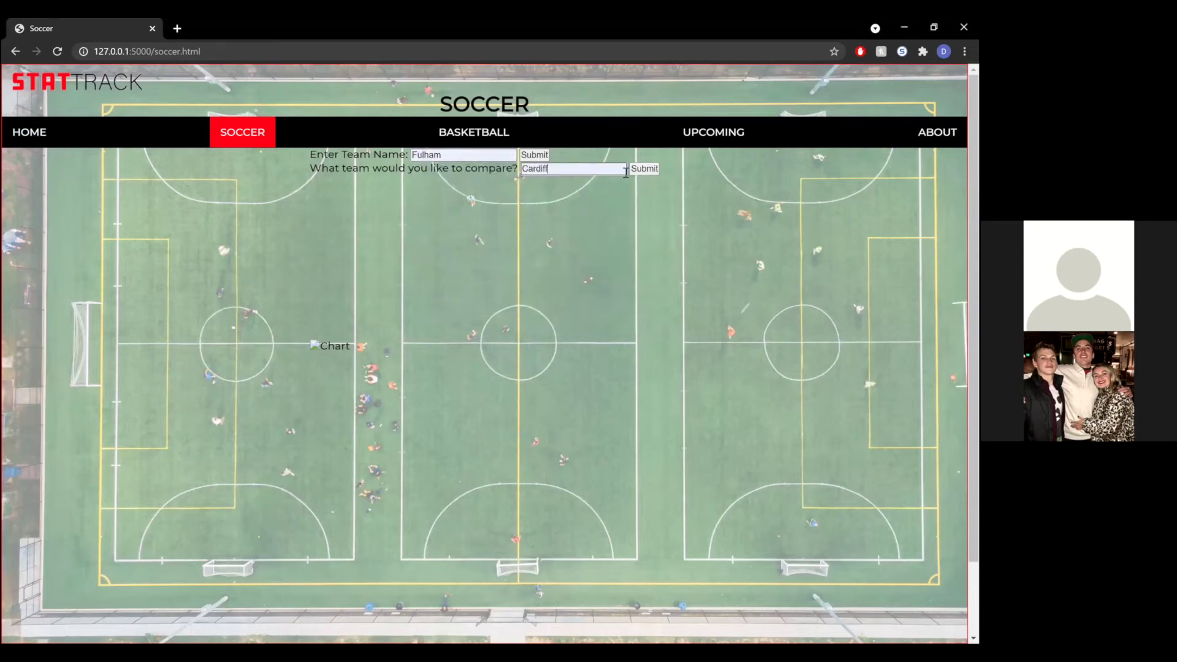
{"action": "left_click", "coordinate": [642, 170]}
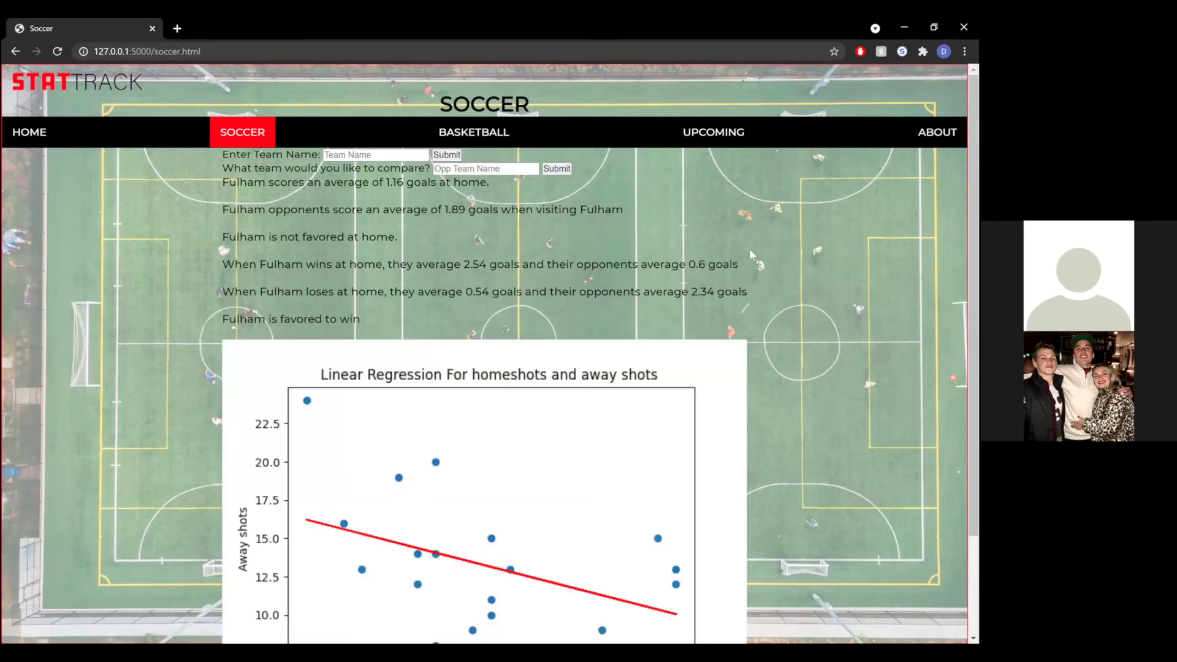
{"action": "scroll", "coordinate": [785, 288], "scroll_direction": "down", "scroll_amount": 1}
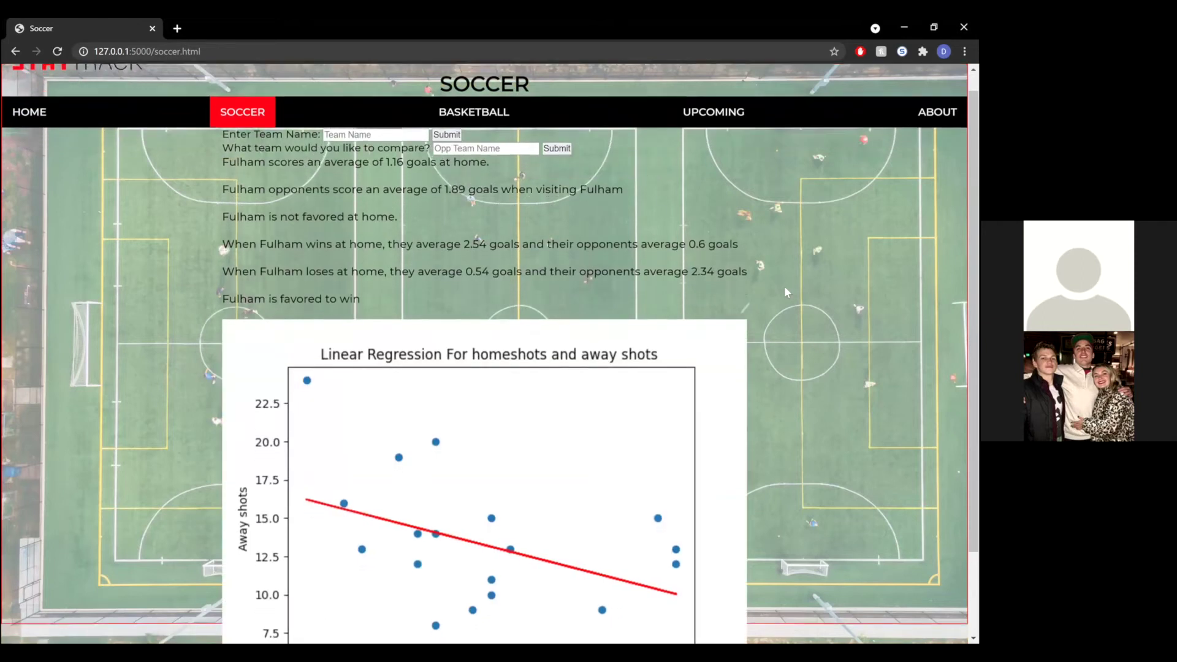
{"action": "scroll", "coordinate": [786, 292], "scroll_direction": "down", "scroll_amount": 1}
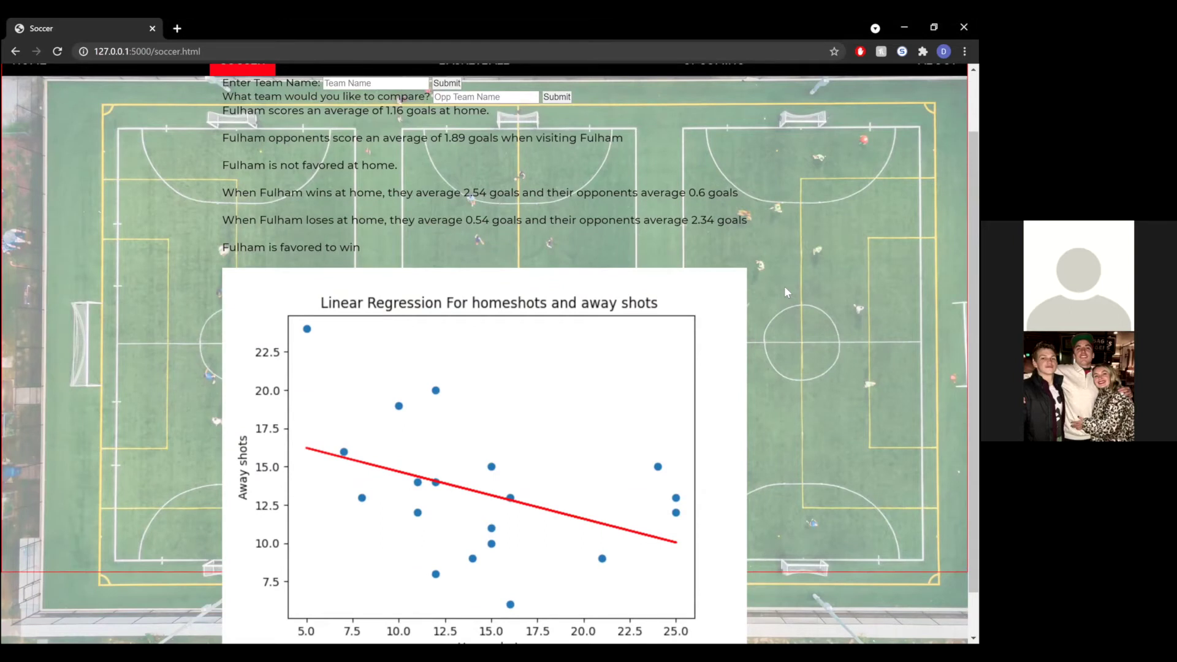
{"action": "scroll", "coordinate": [784, 288], "scroll_direction": "down", "scroll_amount": 1}
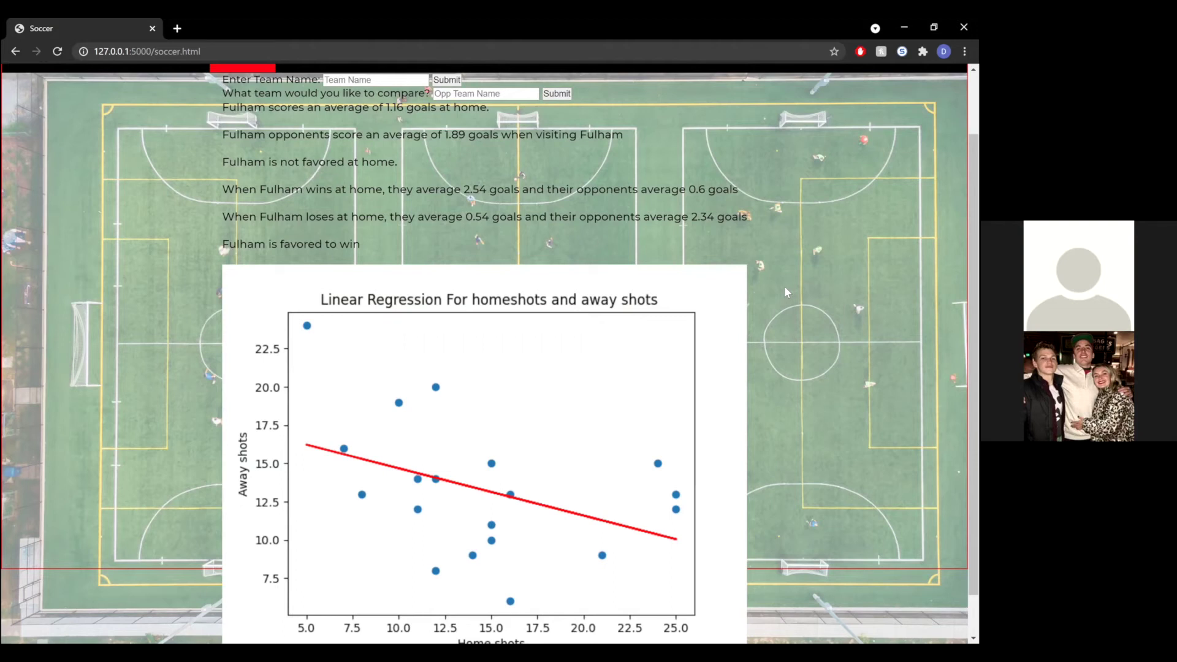
{"action": "scroll", "coordinate": [785, 288], "scroll_direction": "down", "scroll_amount": 1}
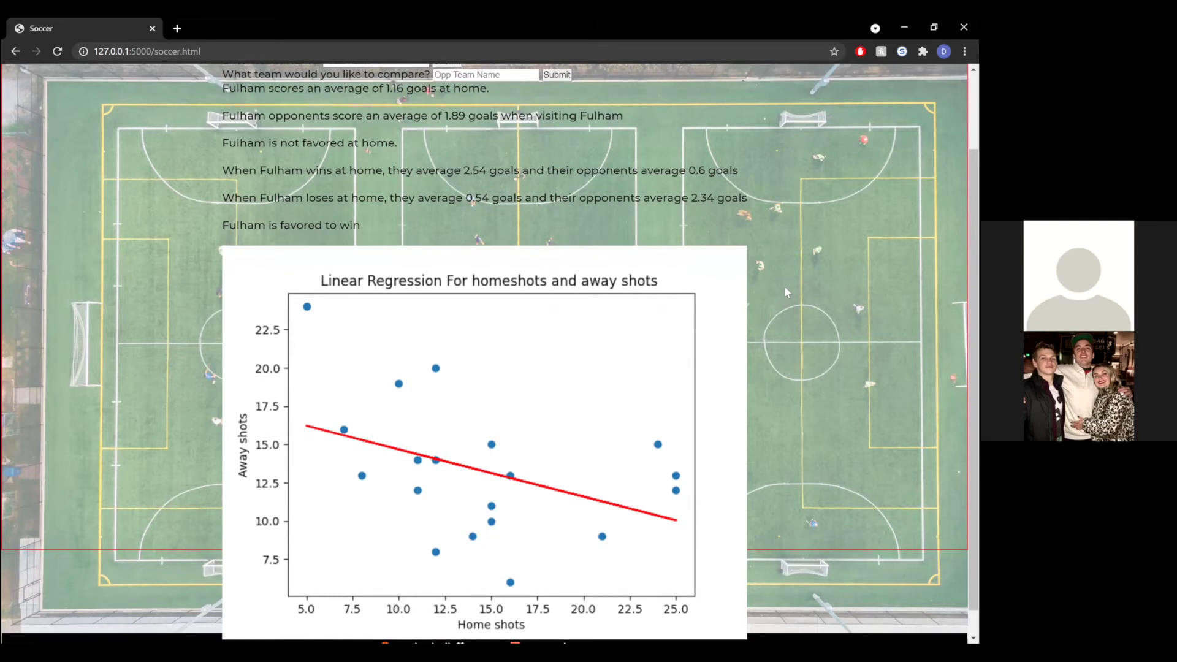
{"action": "scroll", "coordinate": [784, 286], "scroll_direction": "up", "scroll_amount": 2}
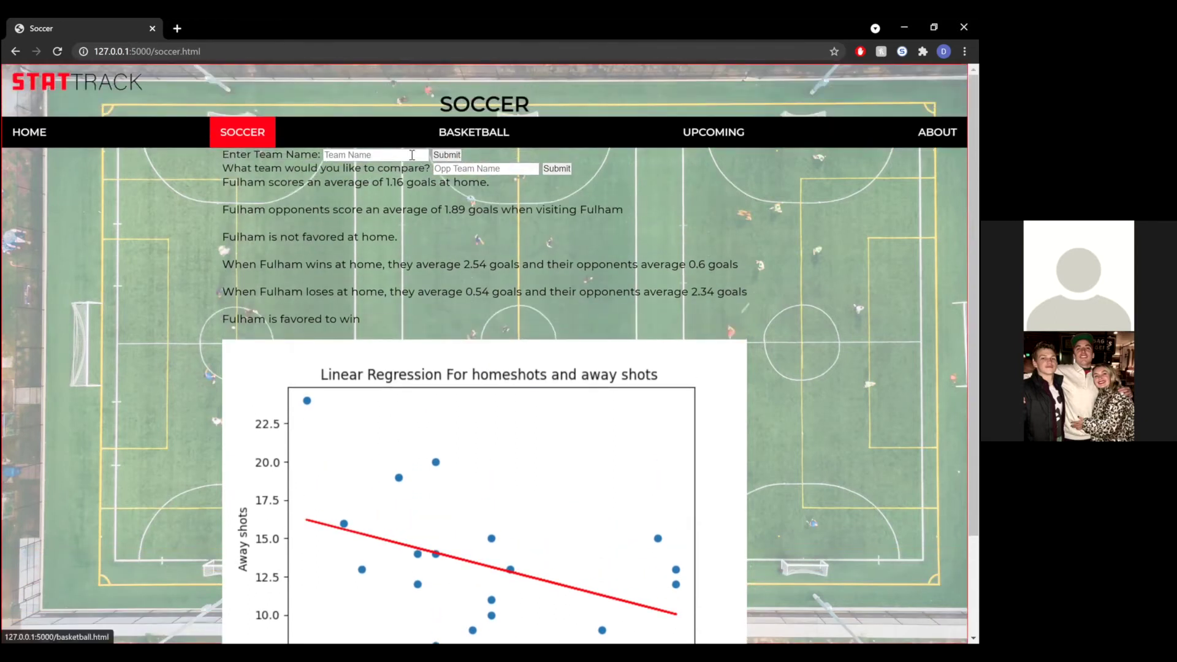
Step: Submit a comparison of Man United as the team against Fulham as the opponent
{"action": "left_click", "coordinate": [411, 156]}
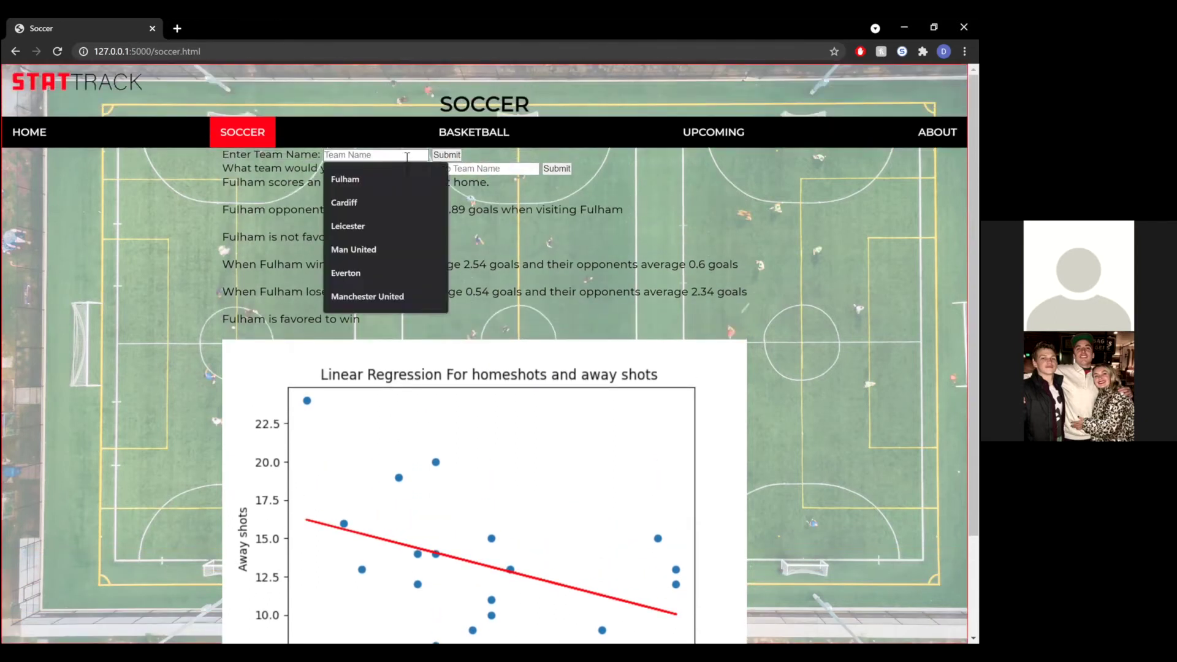
{"action": "left_click", "coordinate": [388, 253]}
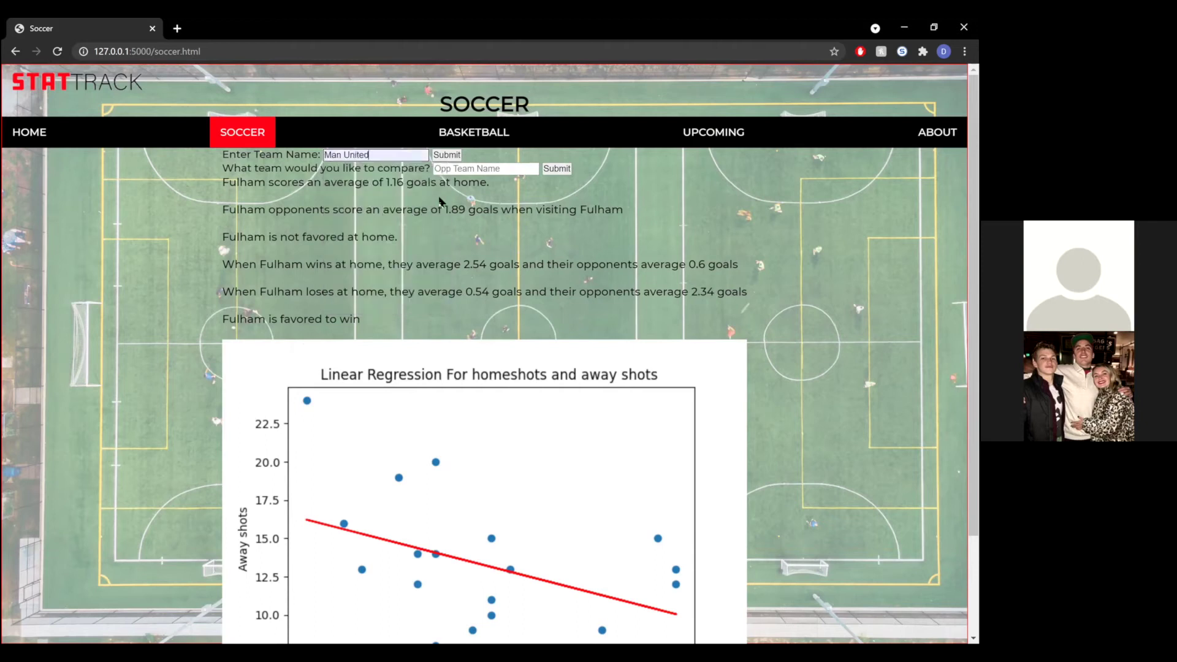
{"action": "left_click", "coordinate": [477, 170]}
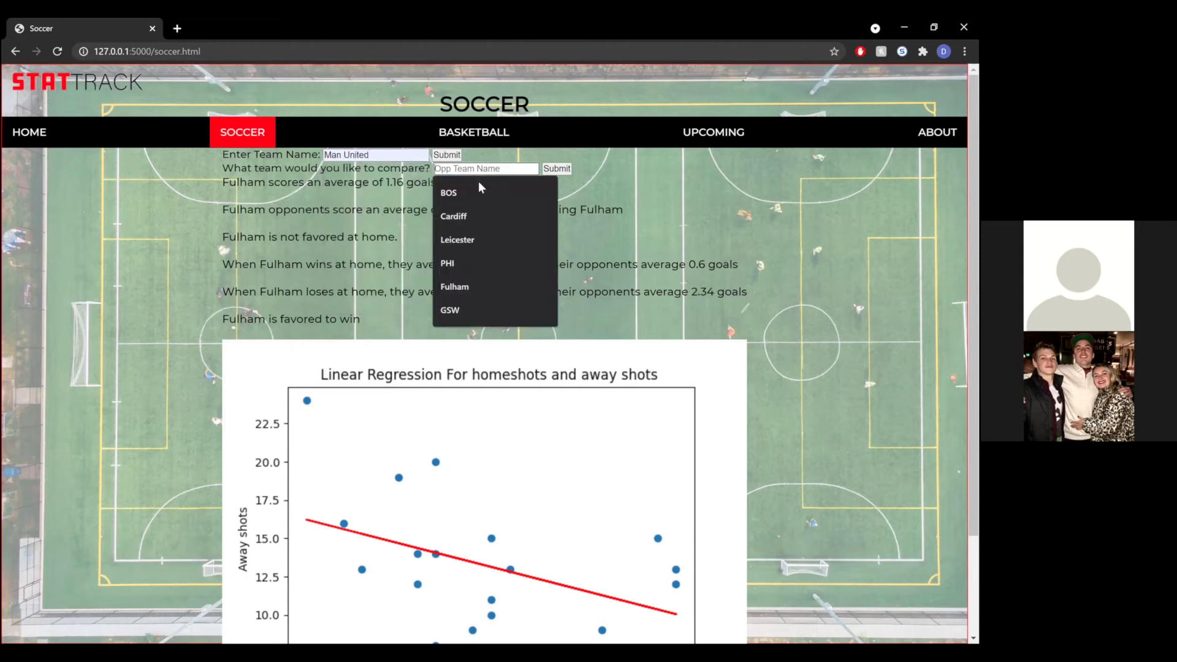
{"action": "left_click", "coordinate": [507, 288]}
{"action": "left_click", "coordinate": [555, 169]}
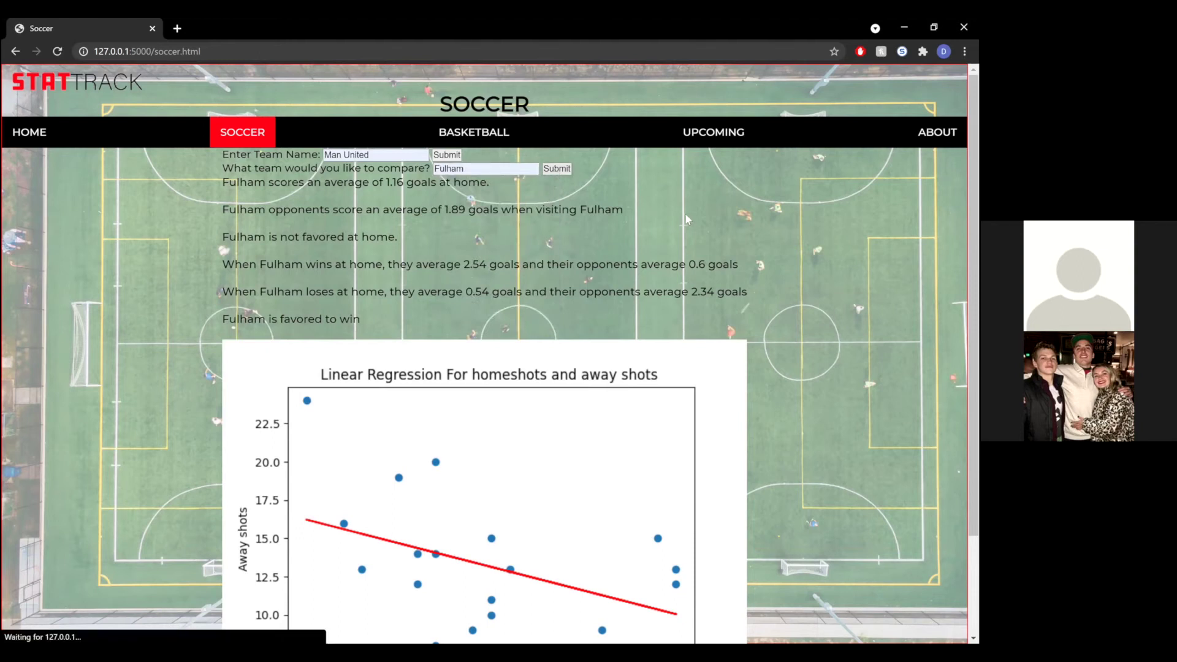
Step: Review Man United's 1.74 home-goal average, 1.32 conceded, favored verdict and shots regression chart
{"action": "scroll", "coordinate": [837, 248], "scroll_direction": "down", "scroll_amount": 2}
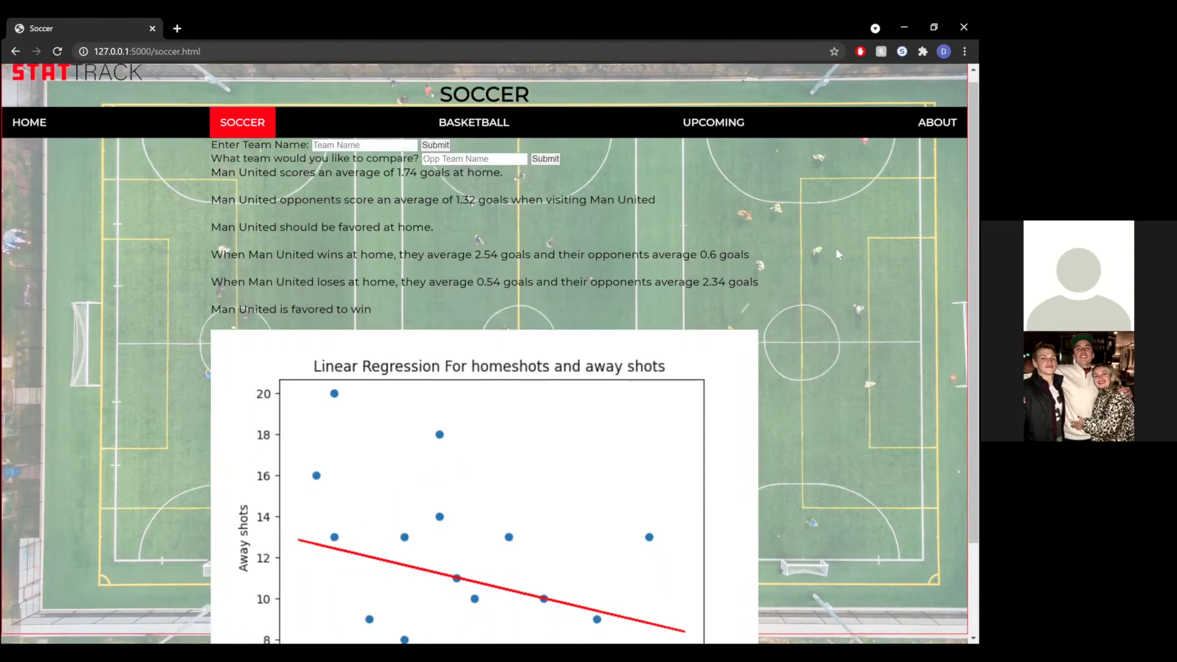
{"action": "scroll", "coordinate": [837, 252], "scroll_direction": "down", "scroll_amount": 1}
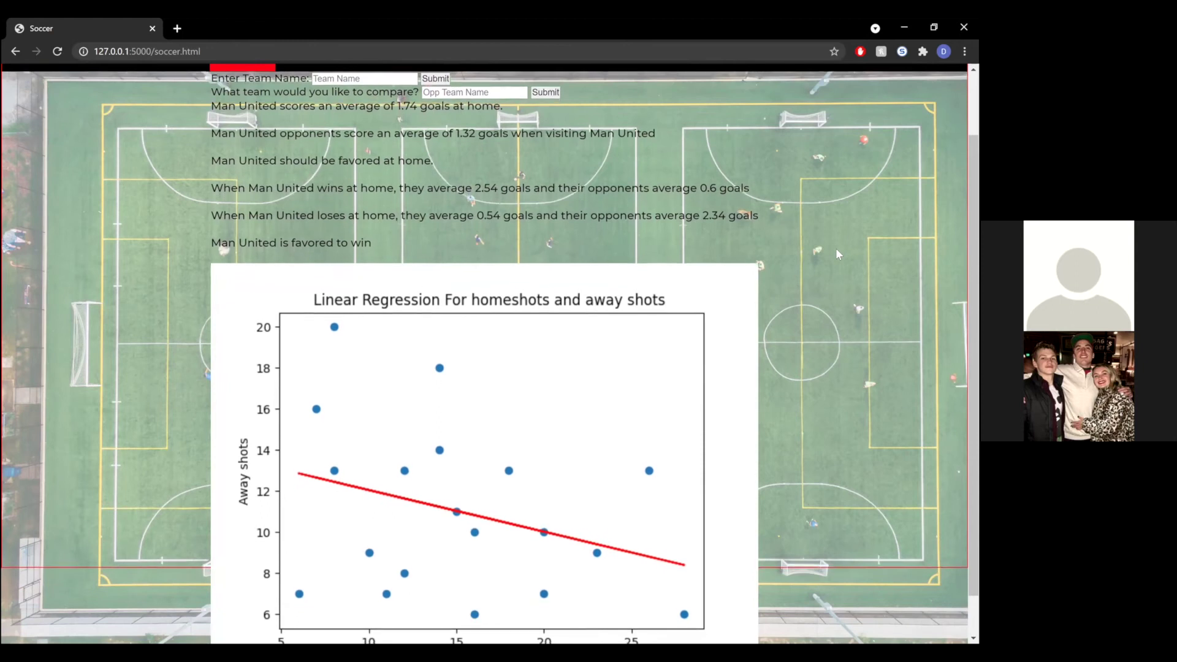
{"action": "scroll", "coordinate": [836, 248], "scroll_direction": "down", "scroll_amount": 1}
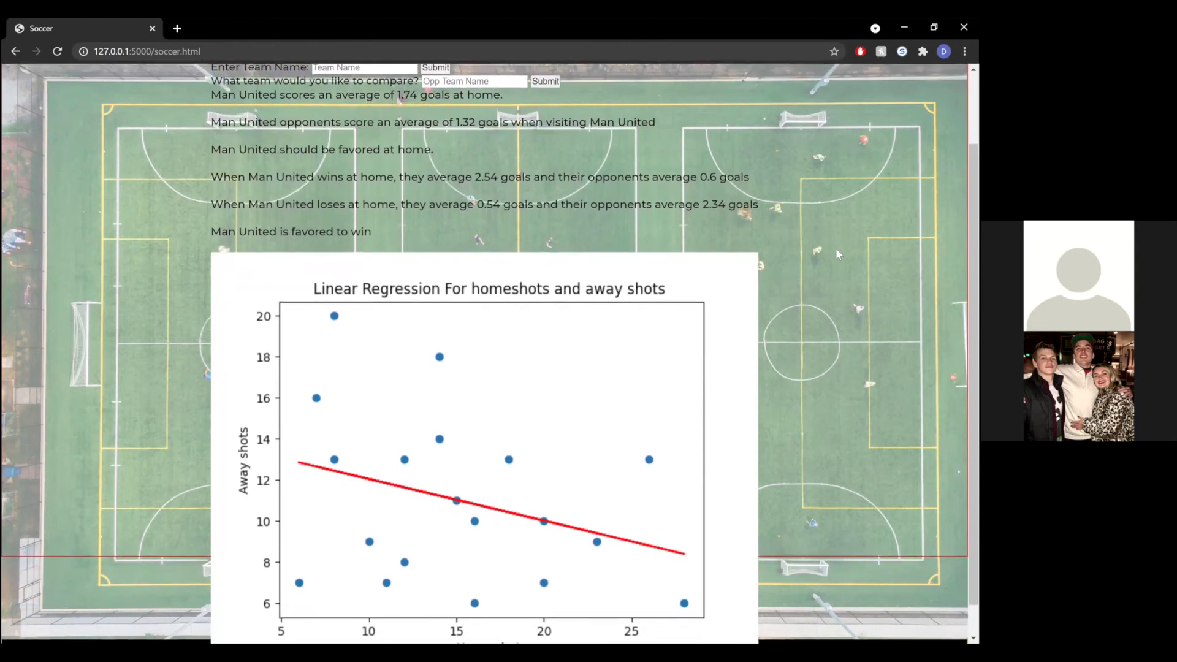
{"action": "scroll", "coordinate": [837, 253], "scroll_direction": "down", "scroll_amount": 1}
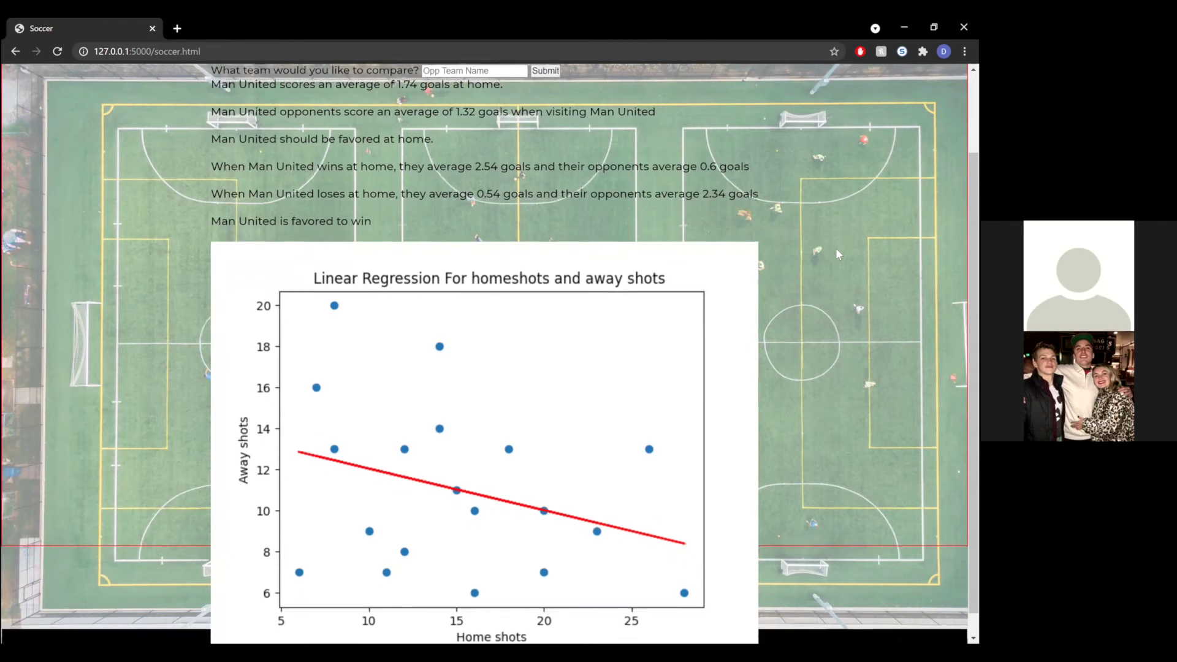
{"action": "scroll", "coordinate": [836, 250], "scroll_direction": "up", "scroll_amount": 1}
{"action": "scroll", "coordinate": [837, 253], "scroll_direction": "down", "scroll_amount": 1}
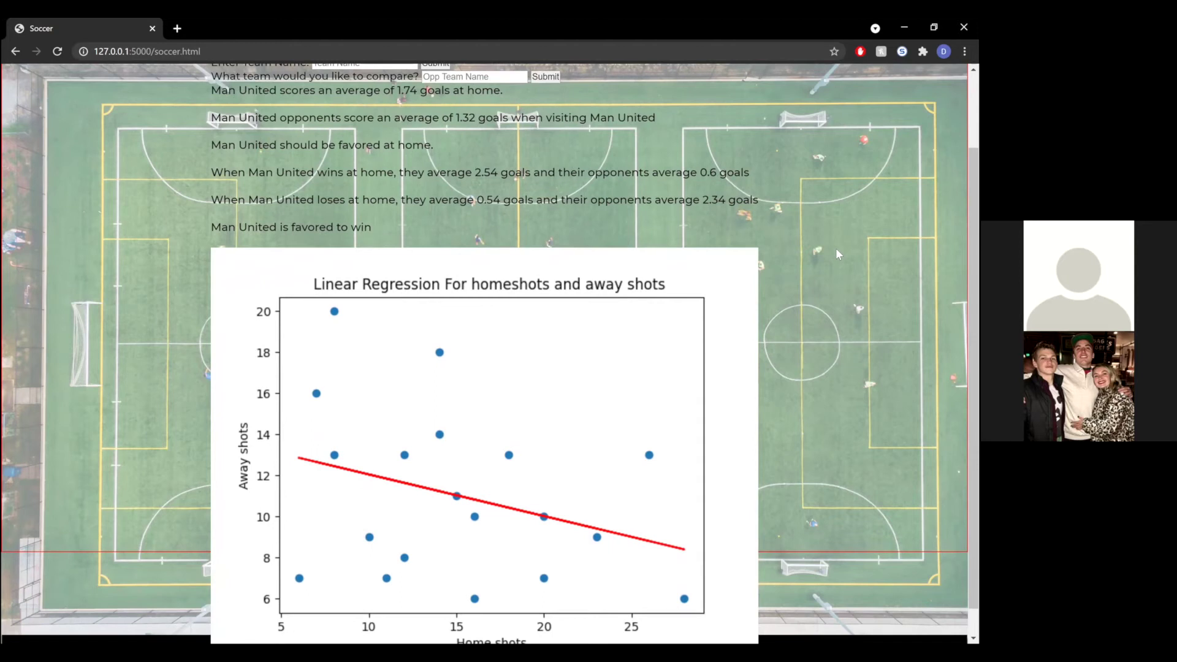
{"action": "scroll", "coordinate": [837, 249], "scroll_direction": "down", "scroll_amount": 1}
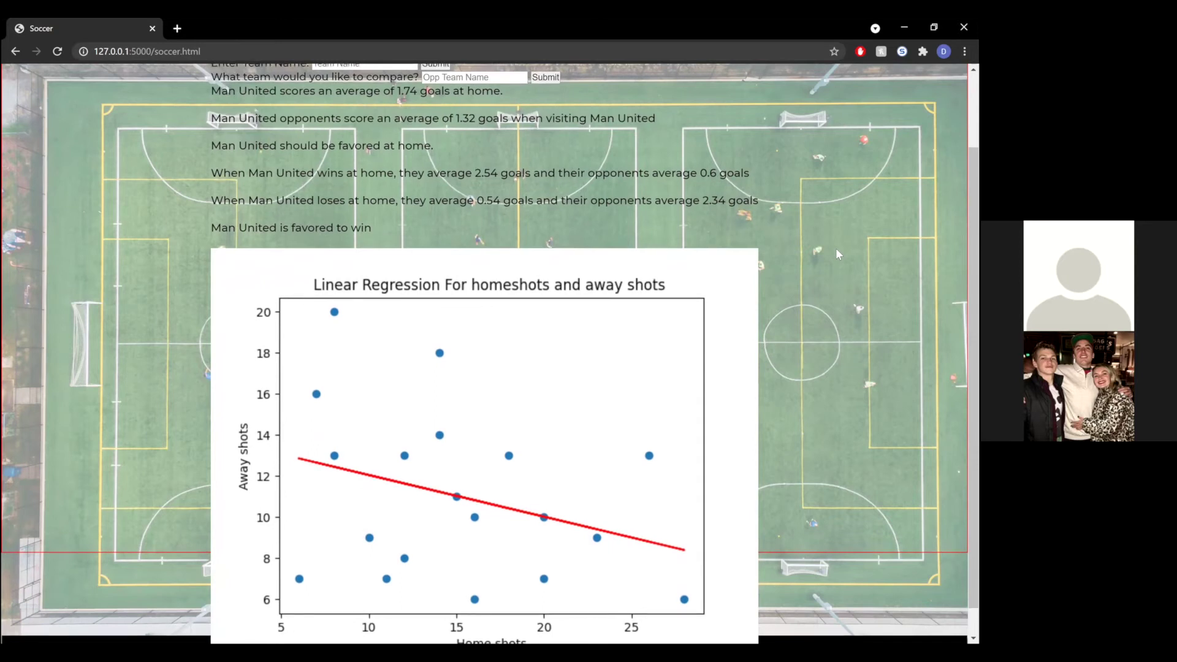
{"action": "scroll", "coordinate": [839, 254], "scroll_direction": "up", "scroll_amount": 1}
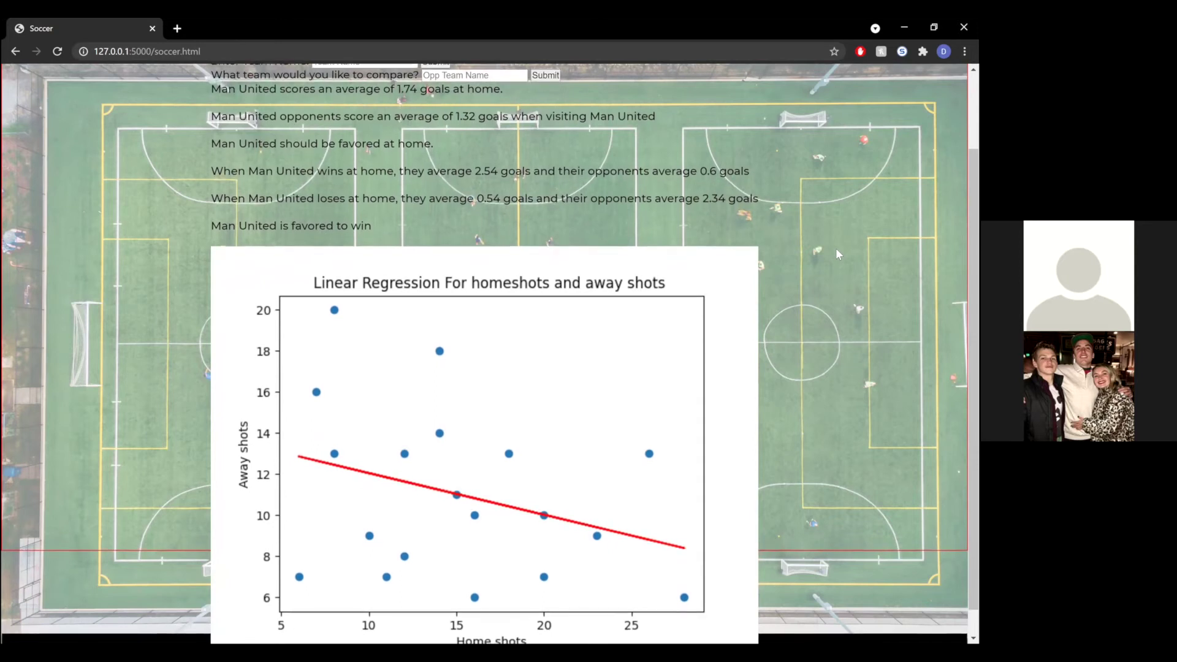
{"action": "scroll", "coordinate": [836, 254], "scroll_direction": "up", "scroll_amount": 2}
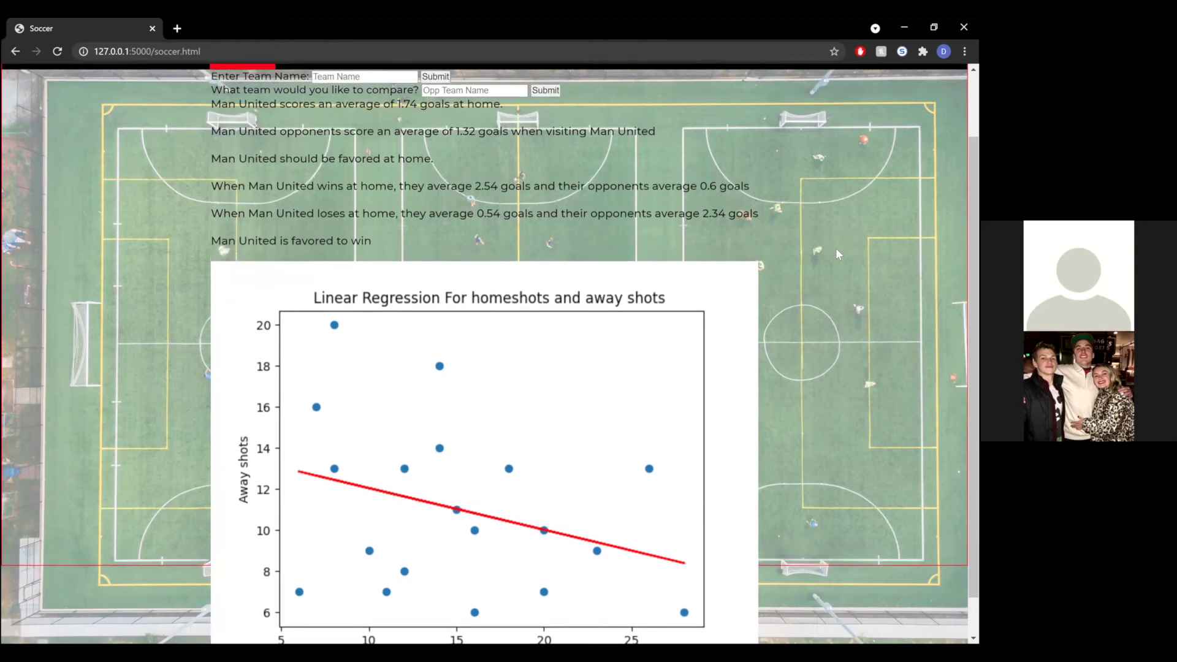
{"action": "scroll", "coordinate": [836, 247], "scroll_direction": "up", "scroll_amount": 1}
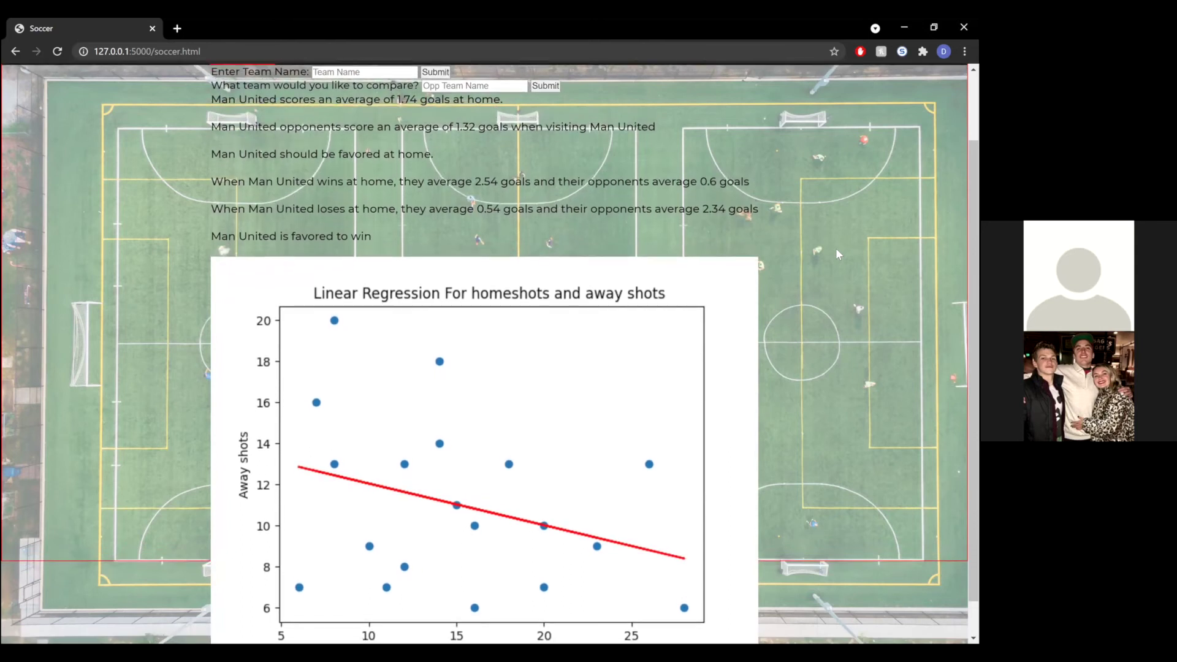
{"action": "scroll", "coordinate": [836, 248], "scroll_direction": "up", "scroll_amount": 2}
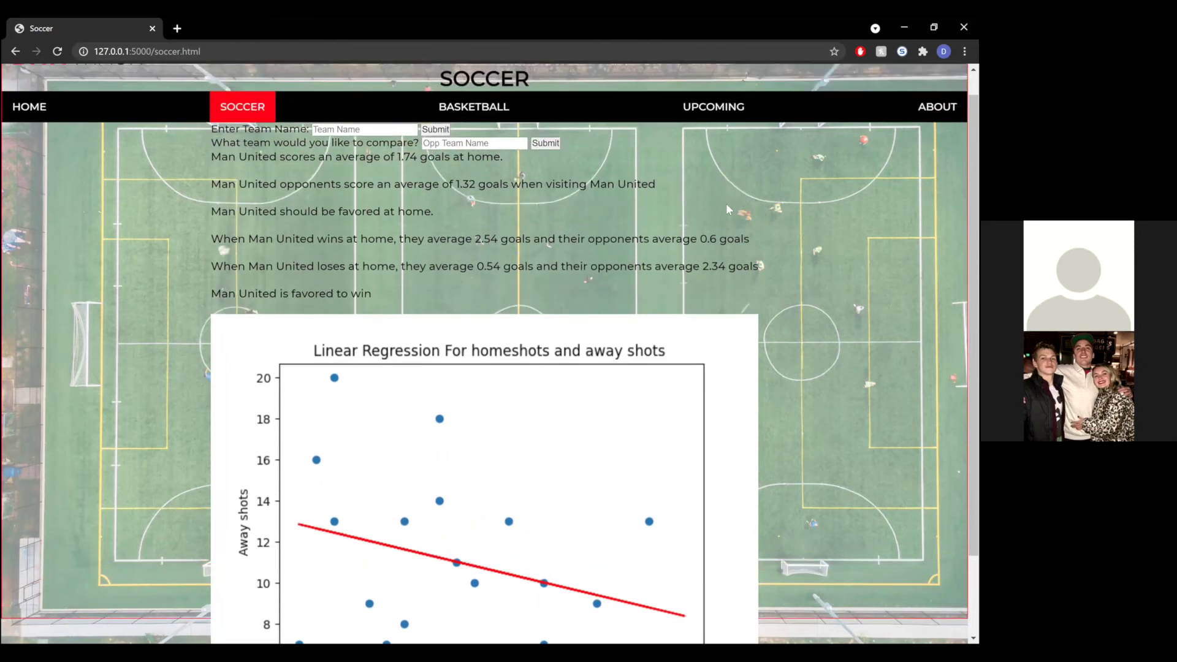
{"action": "left_click", "coordinate": [498, 109]}
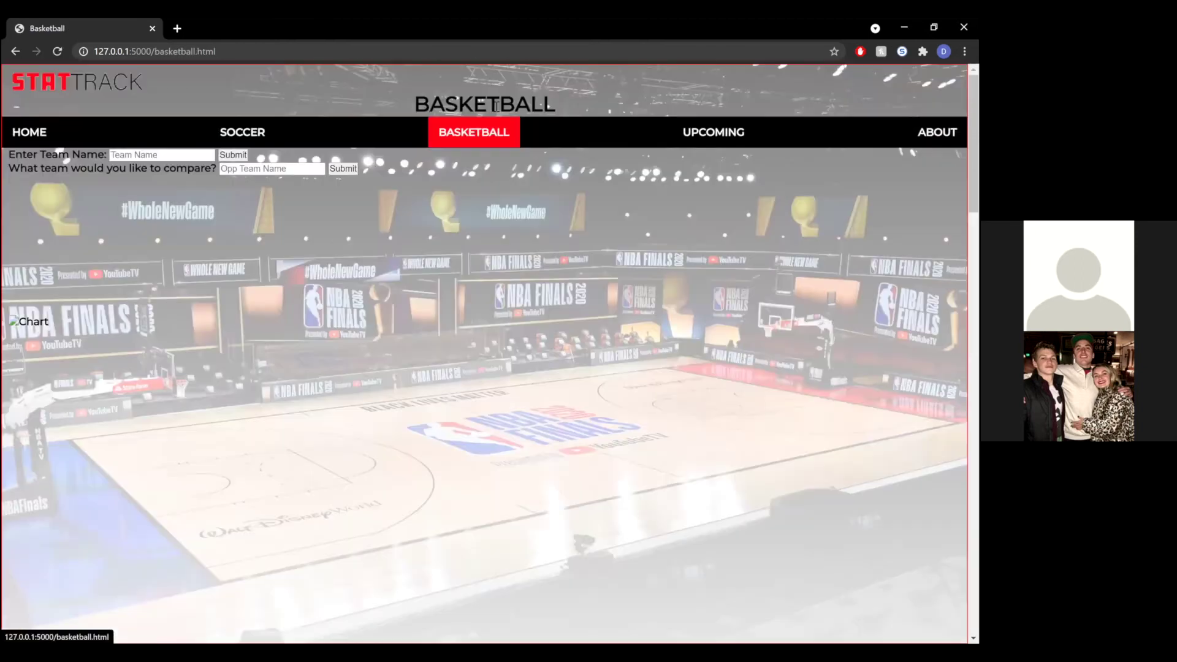
{"action": "left_click", "coordinate": [190, 155]}
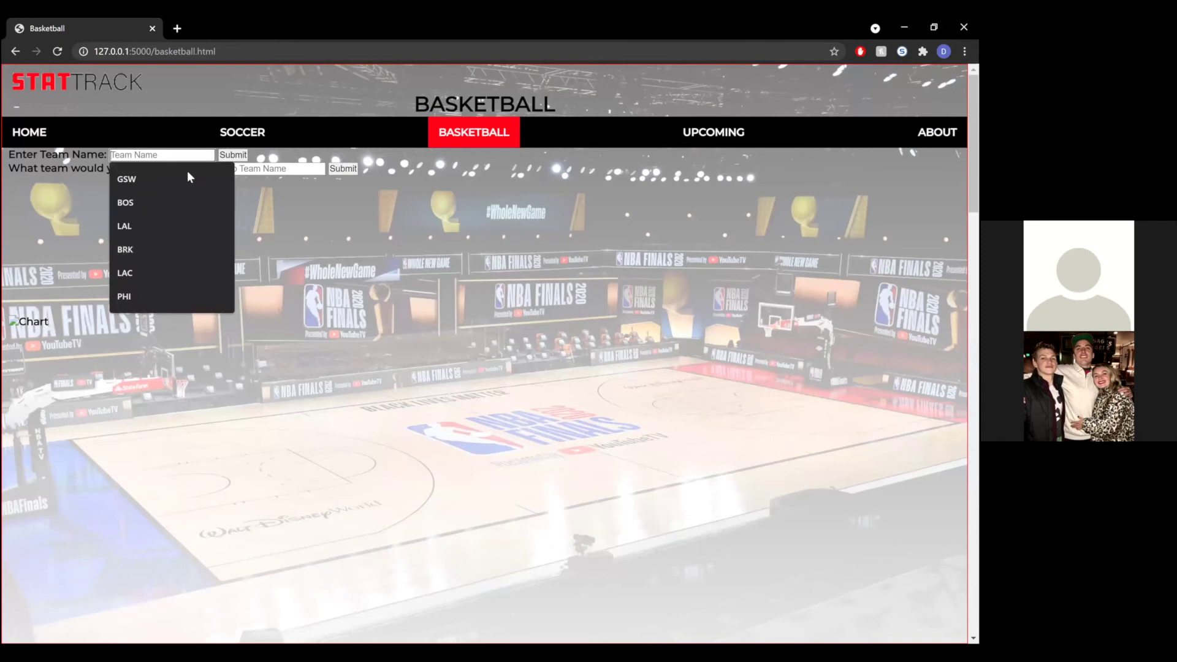
{"action": "left_click", "coordinate": [189, 177]}
{"action": "left_click", "coordinate": [244, 169]}
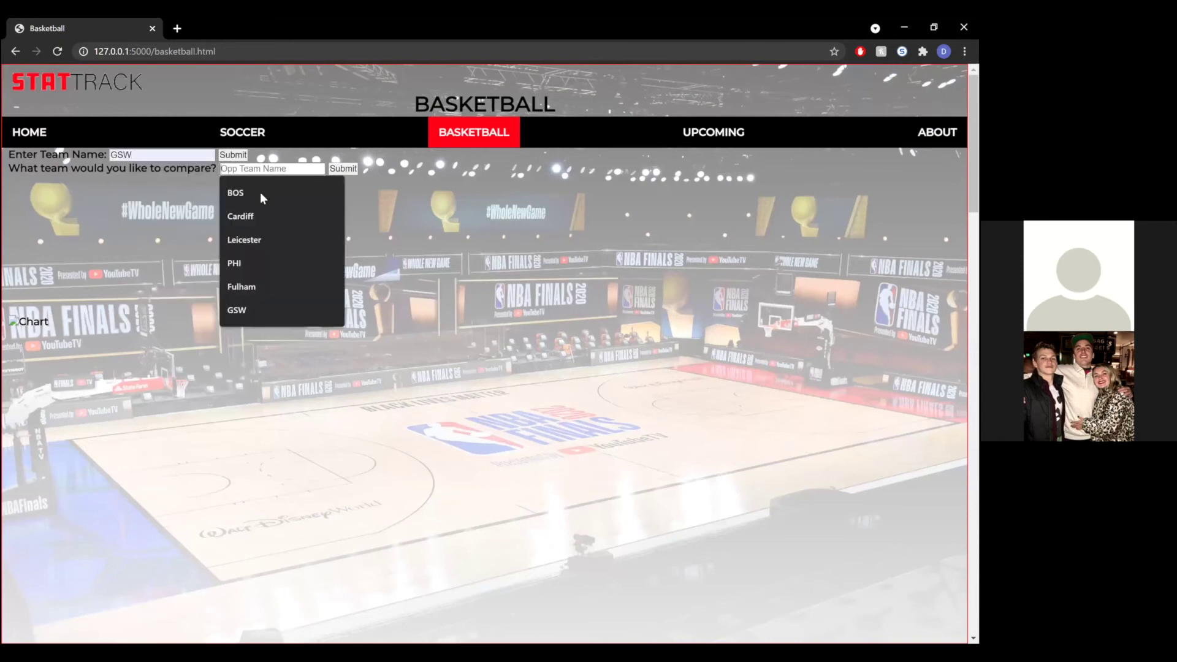
{"action": "left_click", "coordinate": [263, 195]}
{"action": "left_click", "coordinate": [337, 171]}
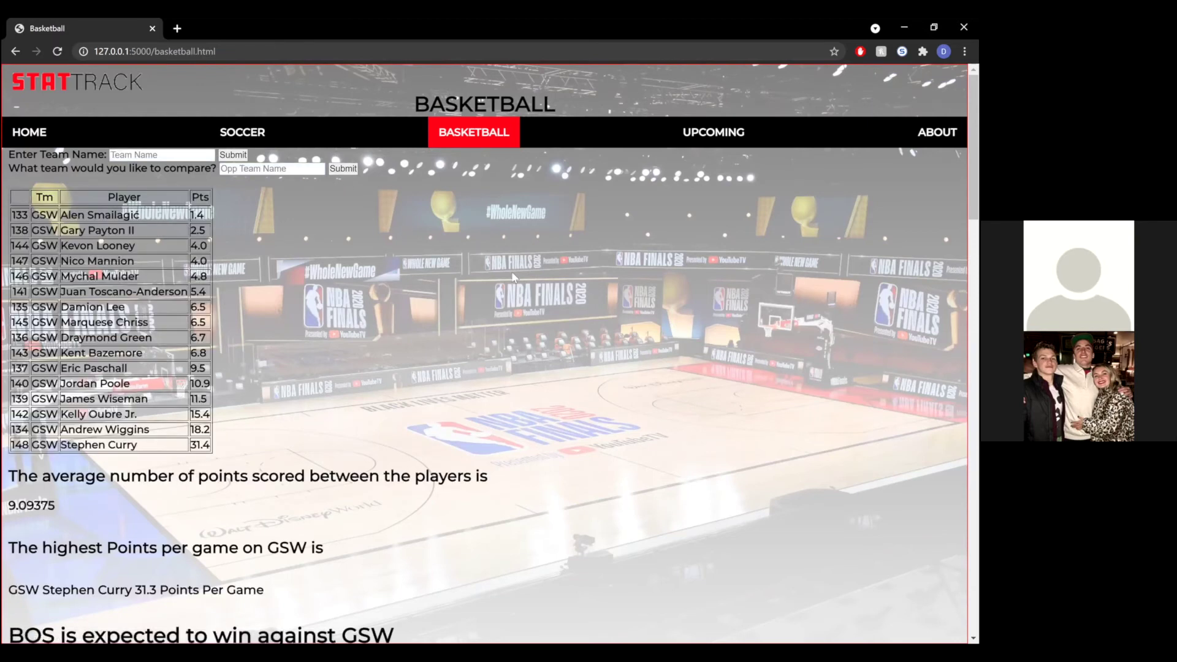
{"action": "scroll", "coordinate": [557, 287], "scroll_direction": "down", "scroll_amount": 1}
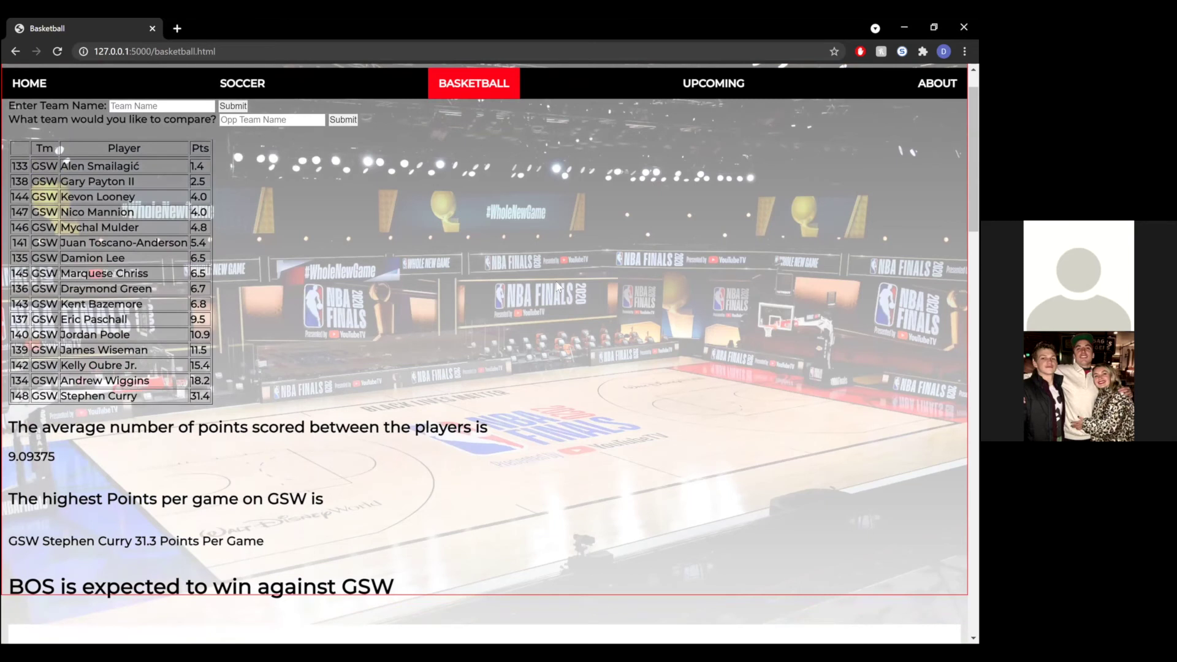
{"action": "scroll", "coordinate": [557, 287], "scroll_direction": "down", "scroll_amount": 1}
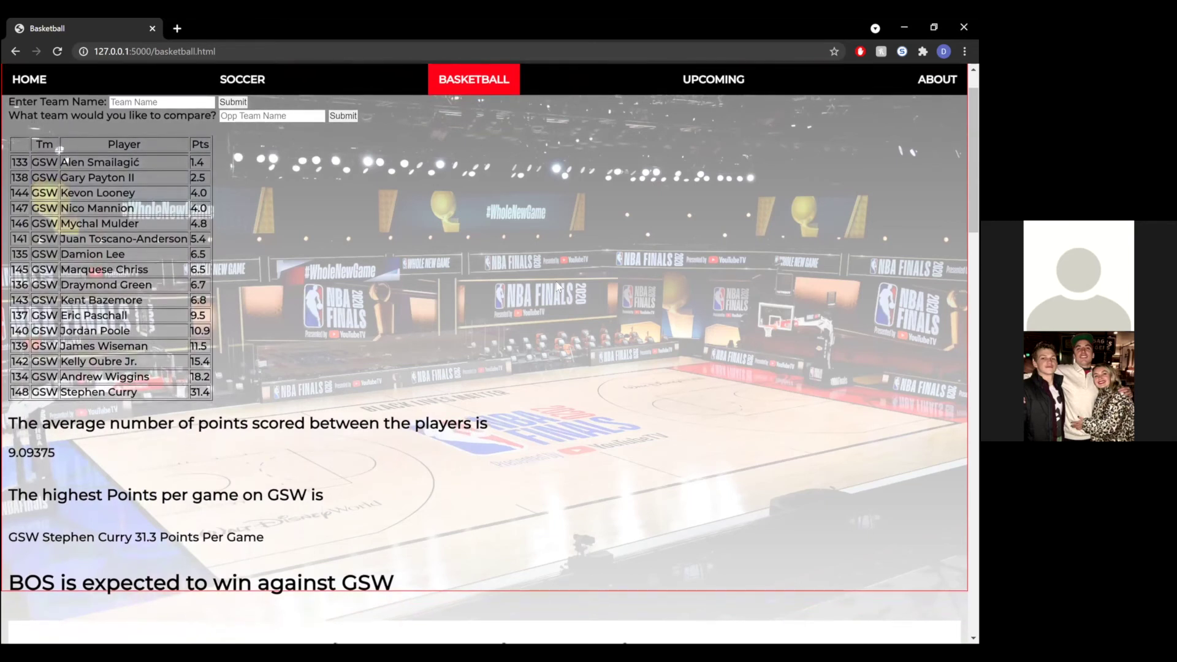
{"action": "scroll", "coordinate": [558, 287], "scroll_direction": "down", "scroll_amount": 1}
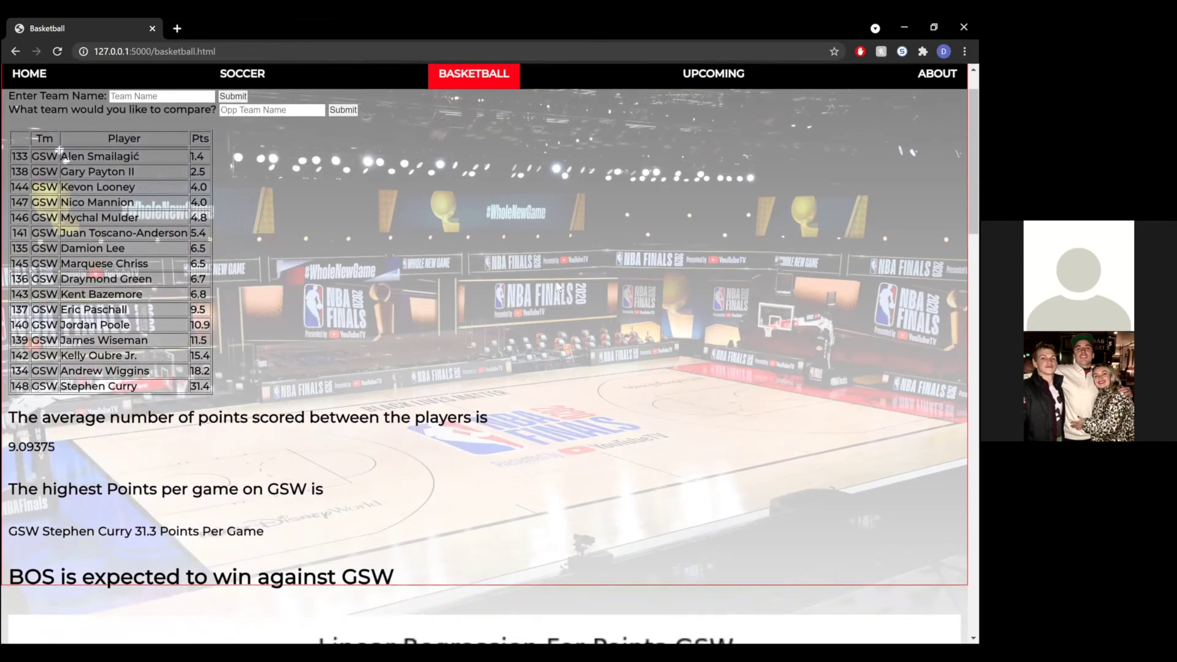
{"action": "scroll", "coordinate": [558, 287], "scroll_direction": "down", "scroll_amount": 1}
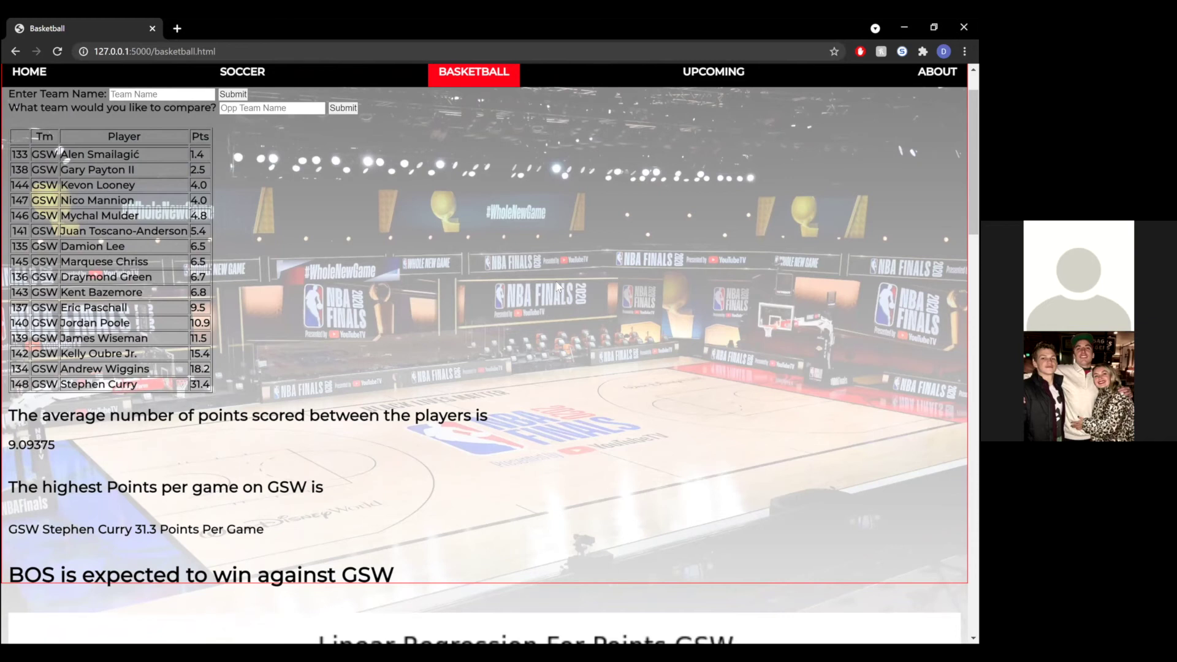
{"action": "scroll", "coordinate": [558, 287], "scroll_direction": "down", "scroll_amount": 4}
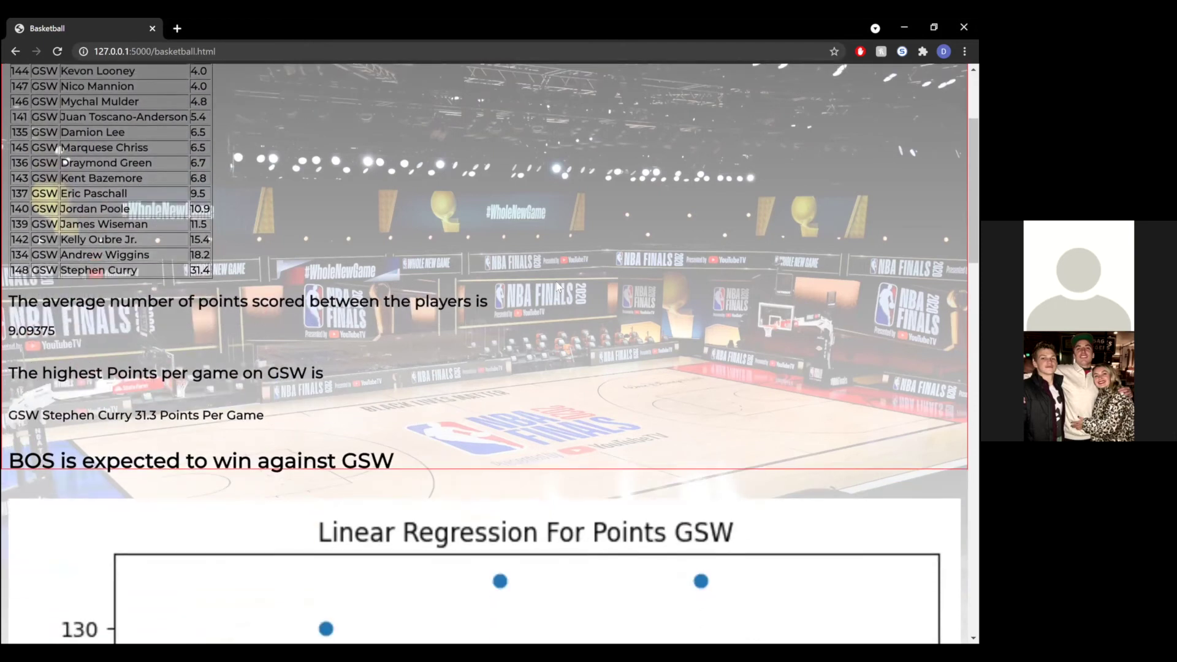
{"action": "scroll", "coordinate": [558, 287], "scroll_direction": "down", "scroll_amount": 5}
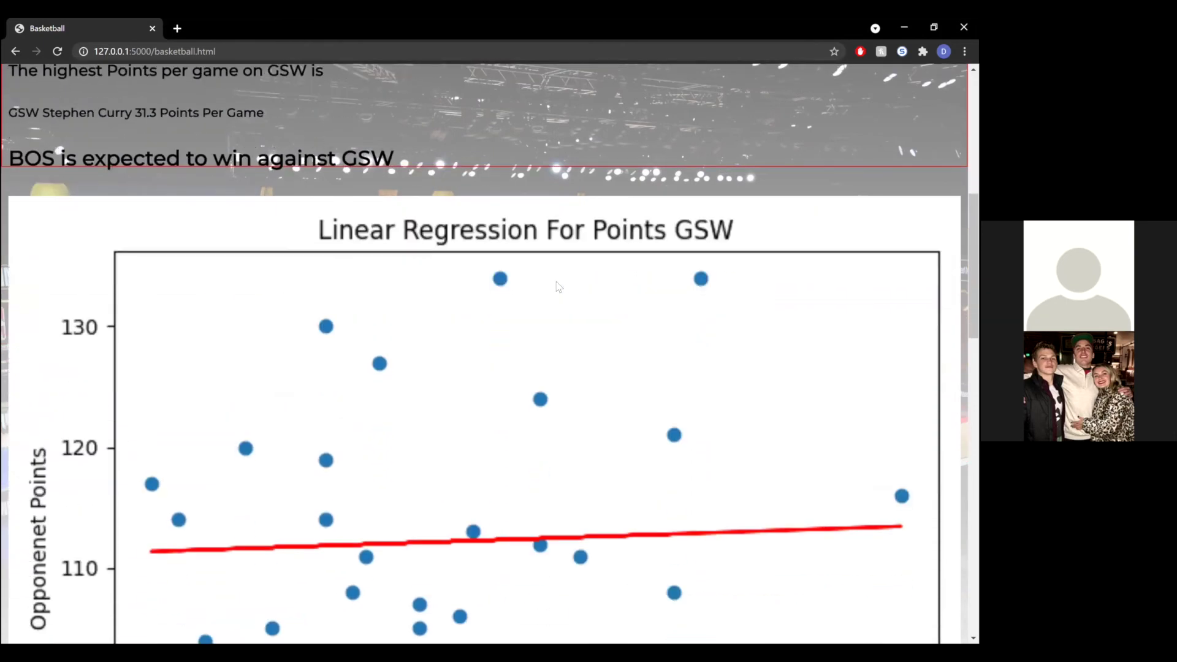
{"action": "scroll", "coordinate": [558, 287], "scroll_direction": "down", "scroll_amount": 3}
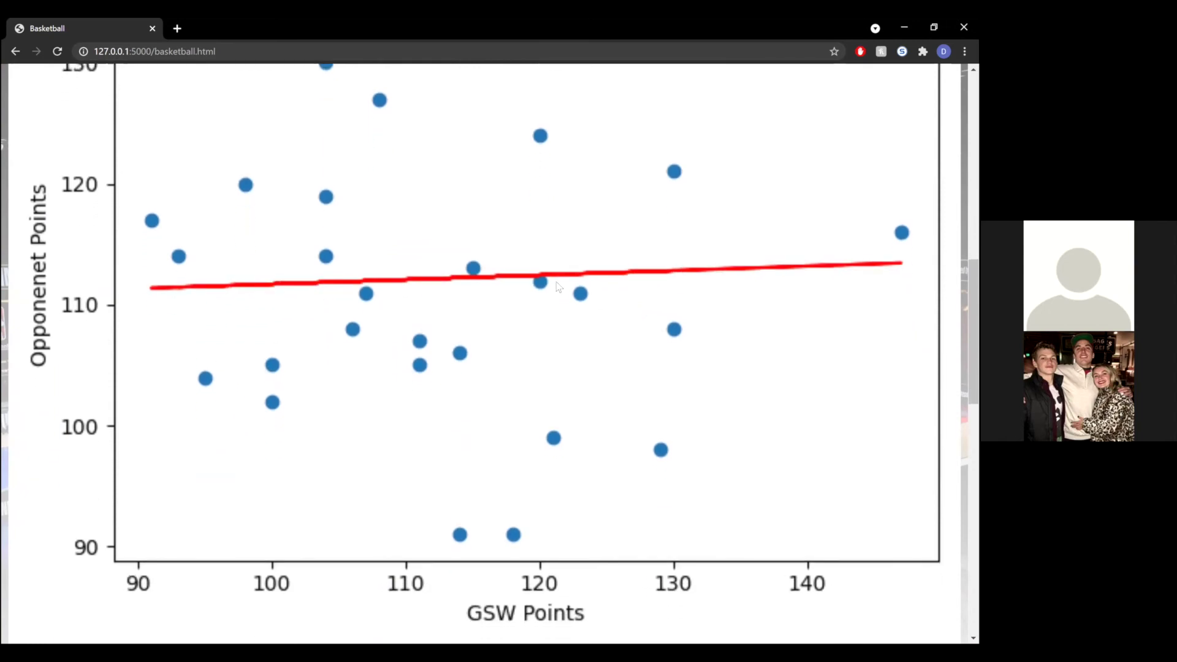
{"action": "scroll", "coordinate": [558, 287], "scroll_direction": "down", "scroll_amount": 9}
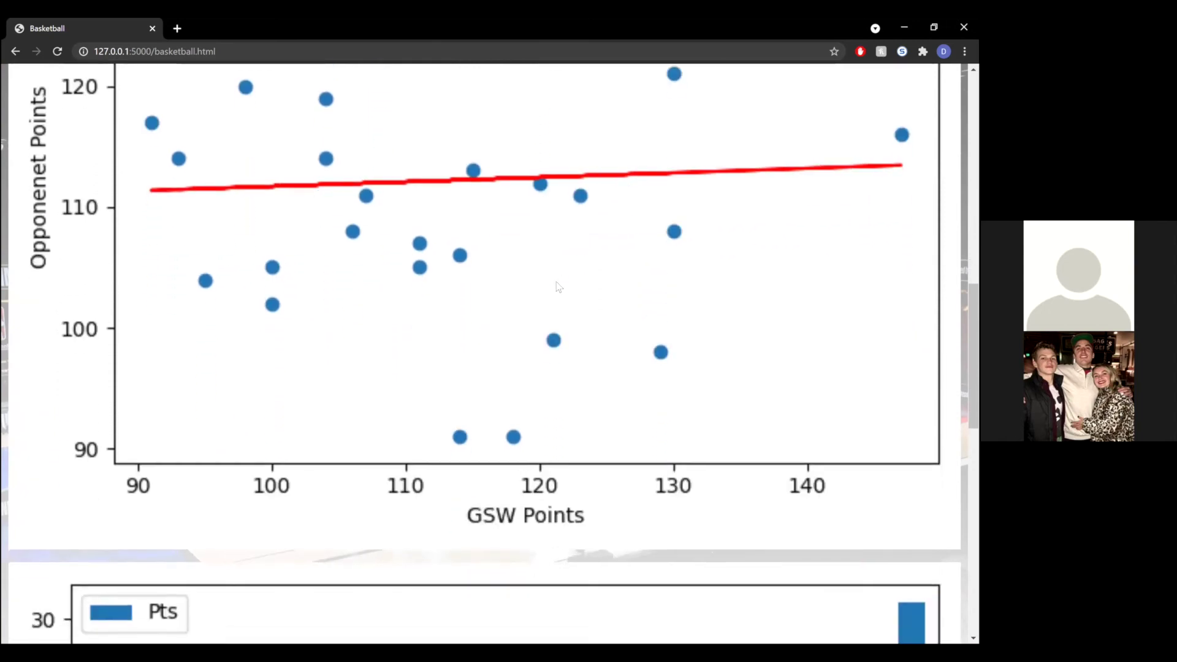
{"action": "scroll", "coordinate": [558, 286], "scroll_direction": "down", "scroll_amount": 1}
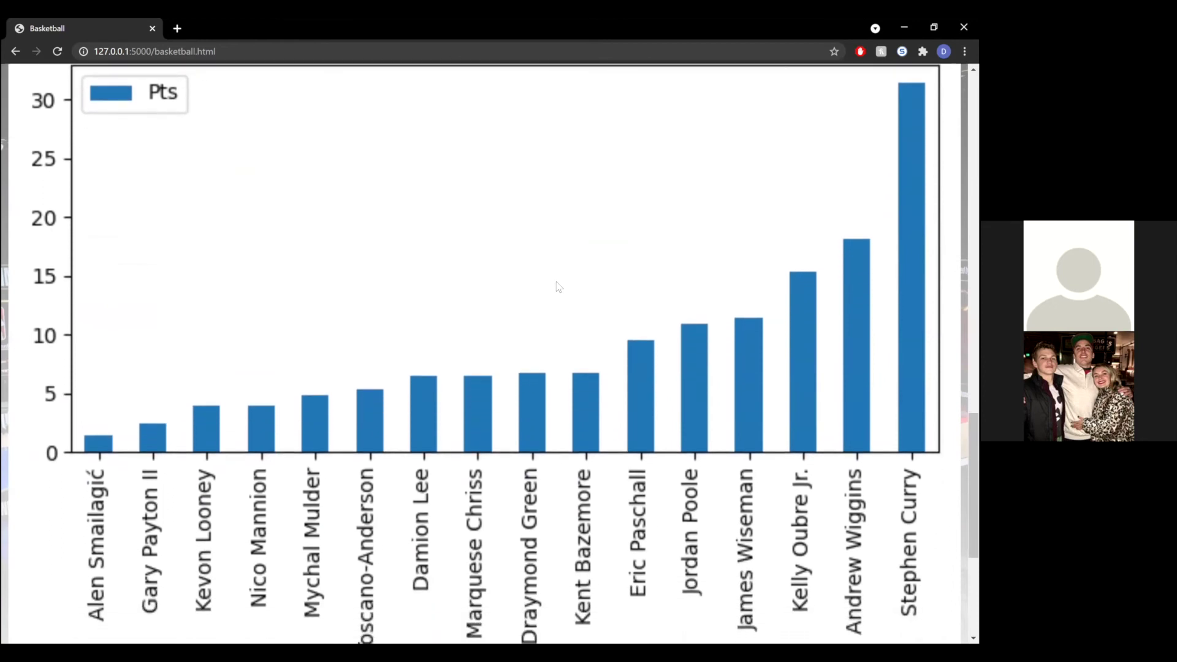
{"action": "scroll", "coordinate": [558, 286], "scroll_direction": "down", "scroll_amount": 1}
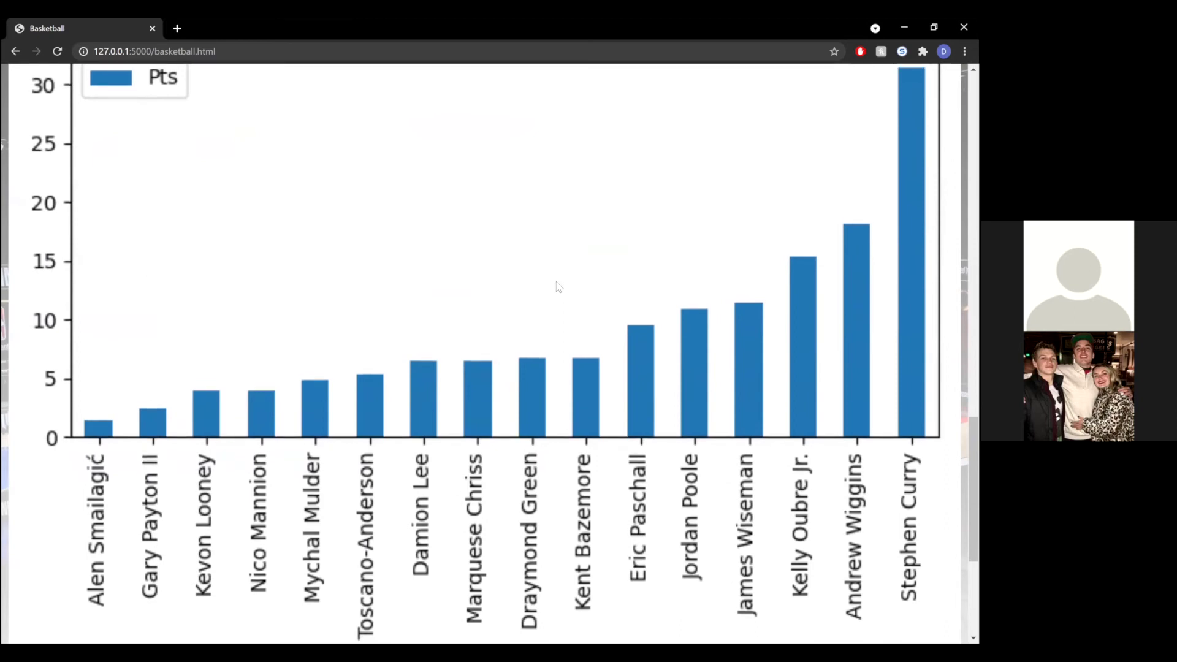
{"action": "scroll", "coordinate": [558, 286], "scroll_direction": "up", "scroll_amount": 1}
{"action": "scroll", "coordinate": [559, 286], "scroll_direction": "up", "scroll_amount": 12}
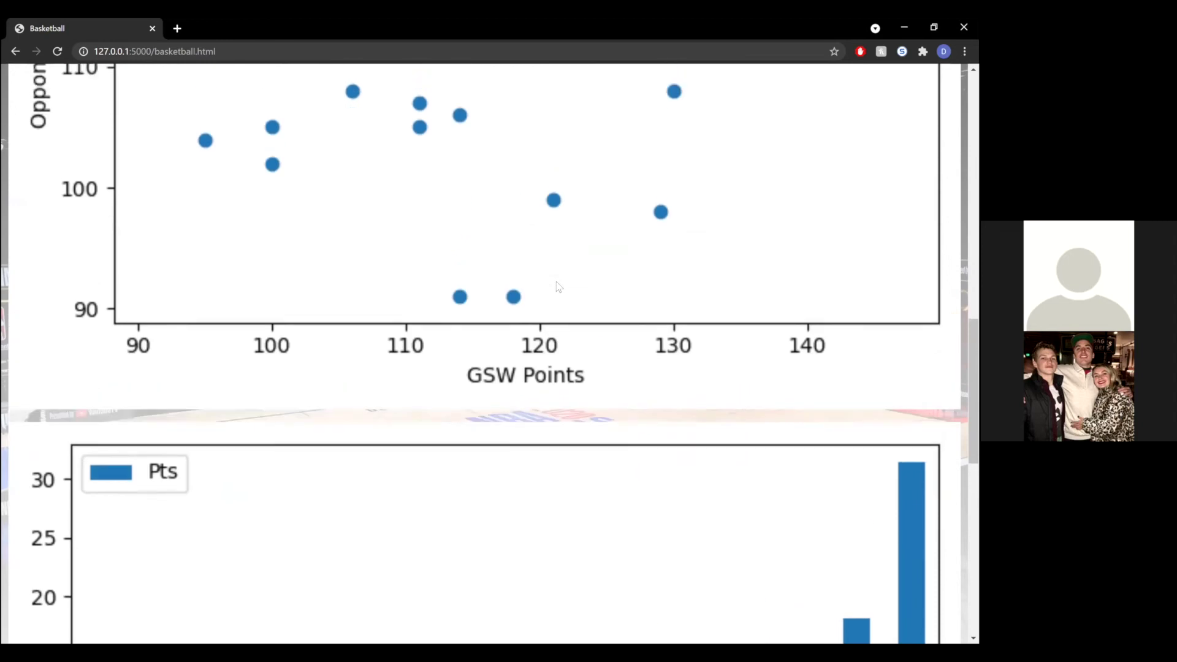
{"action": "scroll", "coordinate": [558, 287], "scroll_direction": "up", "scroll_amount": 10}
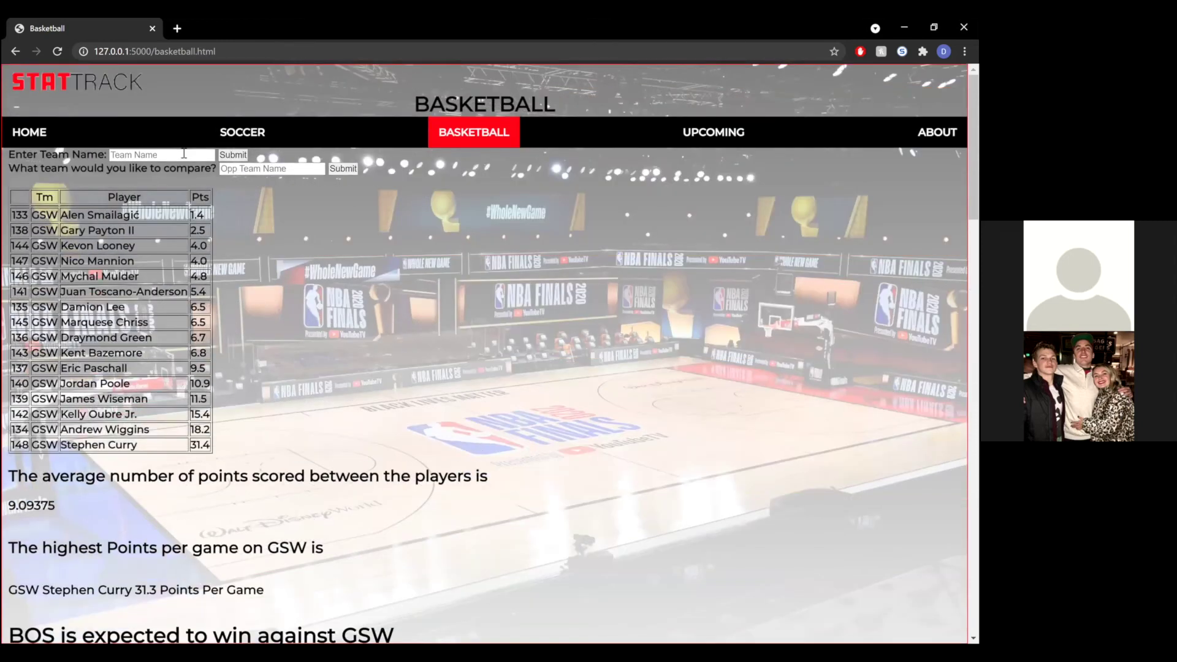
Step: Compare BRK against GSW and review the 8.5 points average, 27.5-point top scorer and regression chart
{"action": "left_click", "coordinate": [184, 154]}
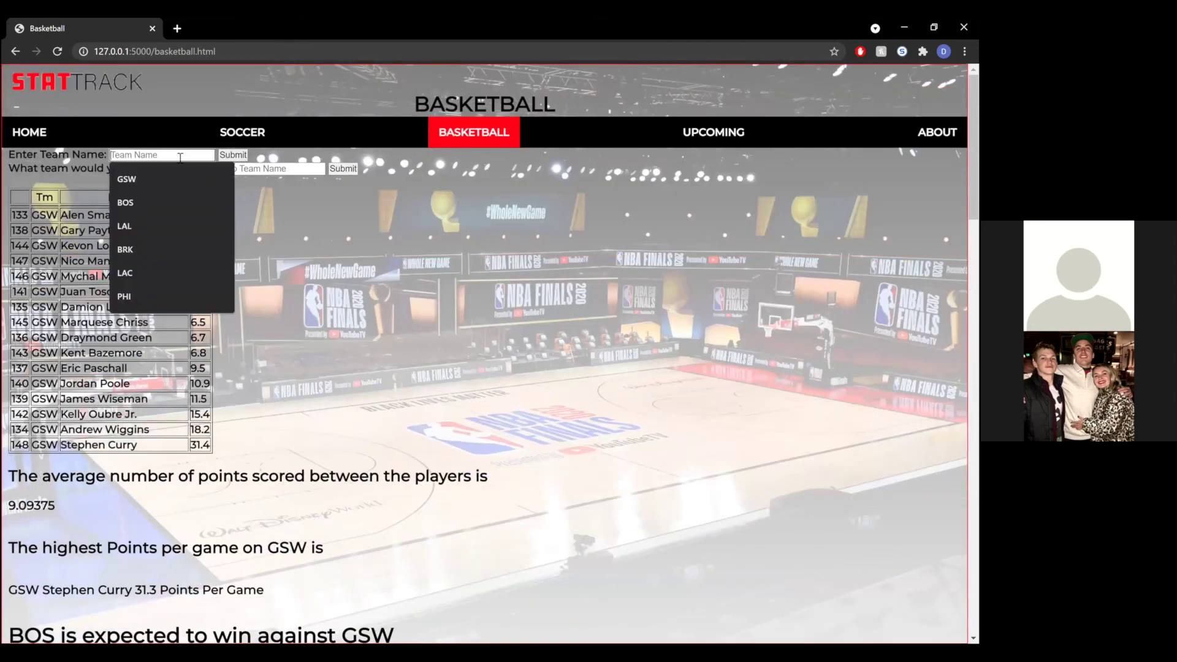
{"action": "type", "text": "BRK"}
{"action": "left_click", "coordinate": [233, 169]}
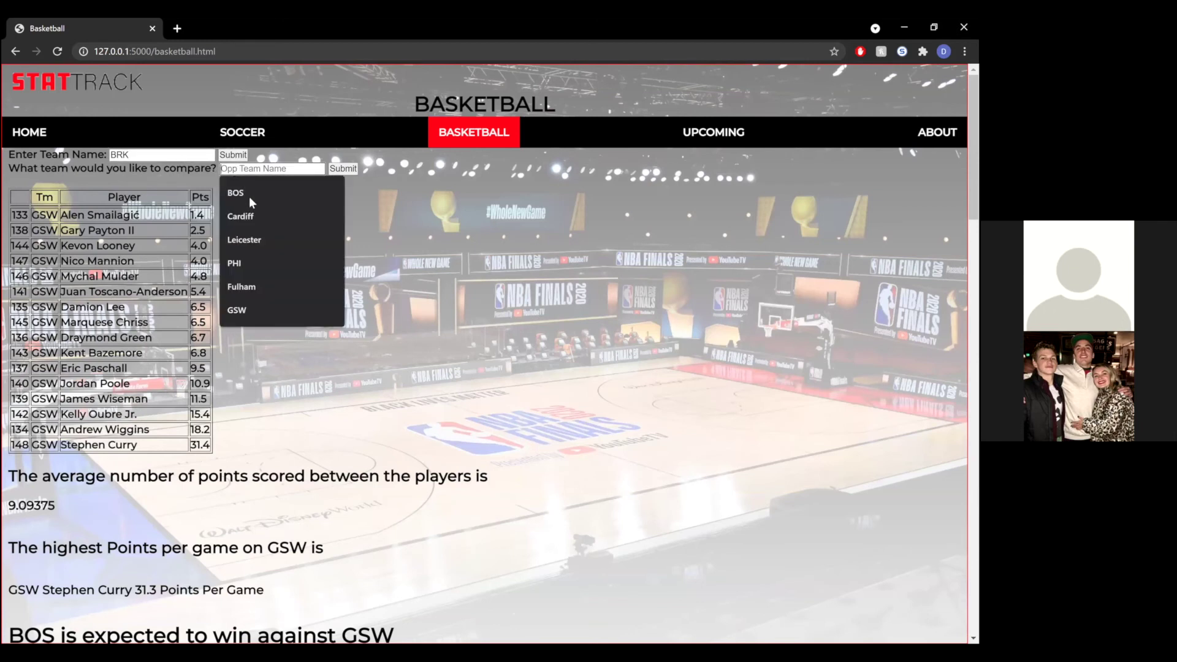
{"action": "left_click", "coordinate": [238, 309]}
{"action": "left_click", "coordinate": [341, 168]}
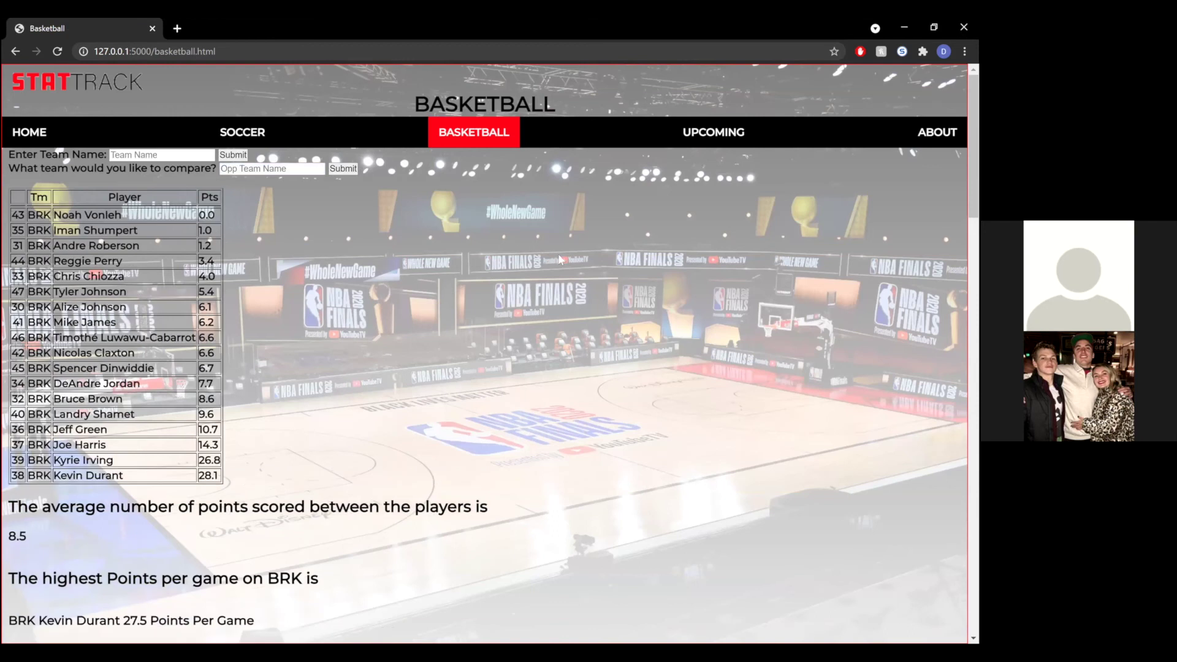
{"action": "scroll", "coordinate": [581, 263], "scroll_direction": "down", "scroll_amount": 1}
{"action": "scroll", "coordinate": [581, 263], "scroll_direction": "down", "scroll_amount": 2}
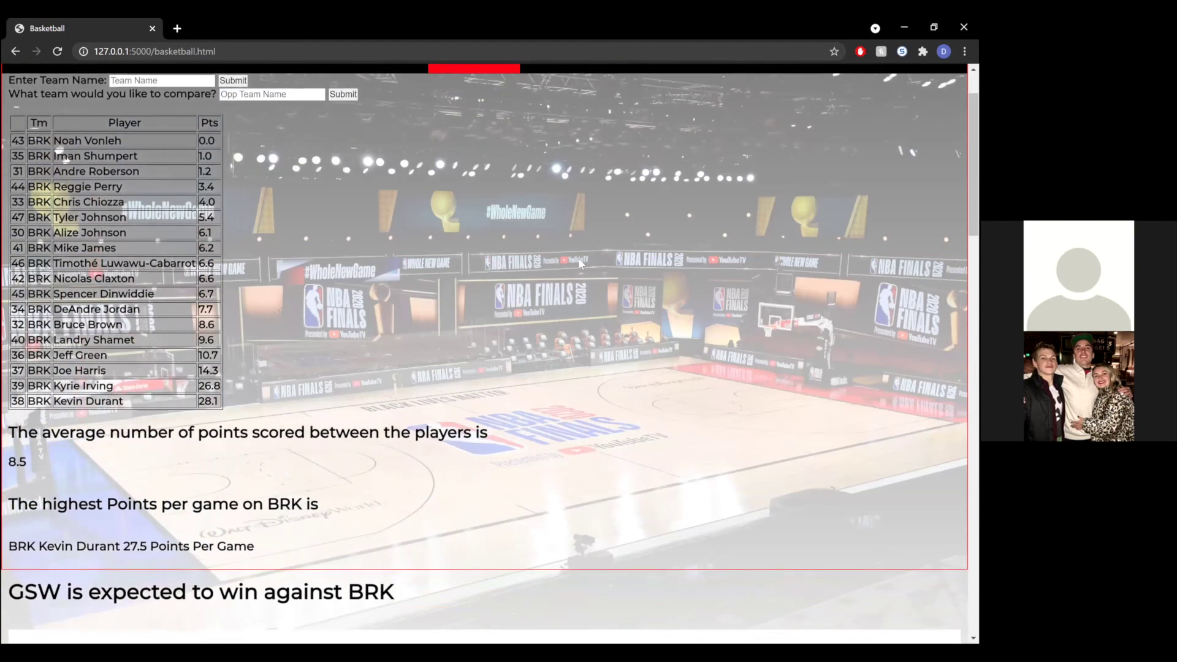
{"action": "scroll", "coordinate": [580, 263], "scroll_direction": "down", "scroll_amount": 1}
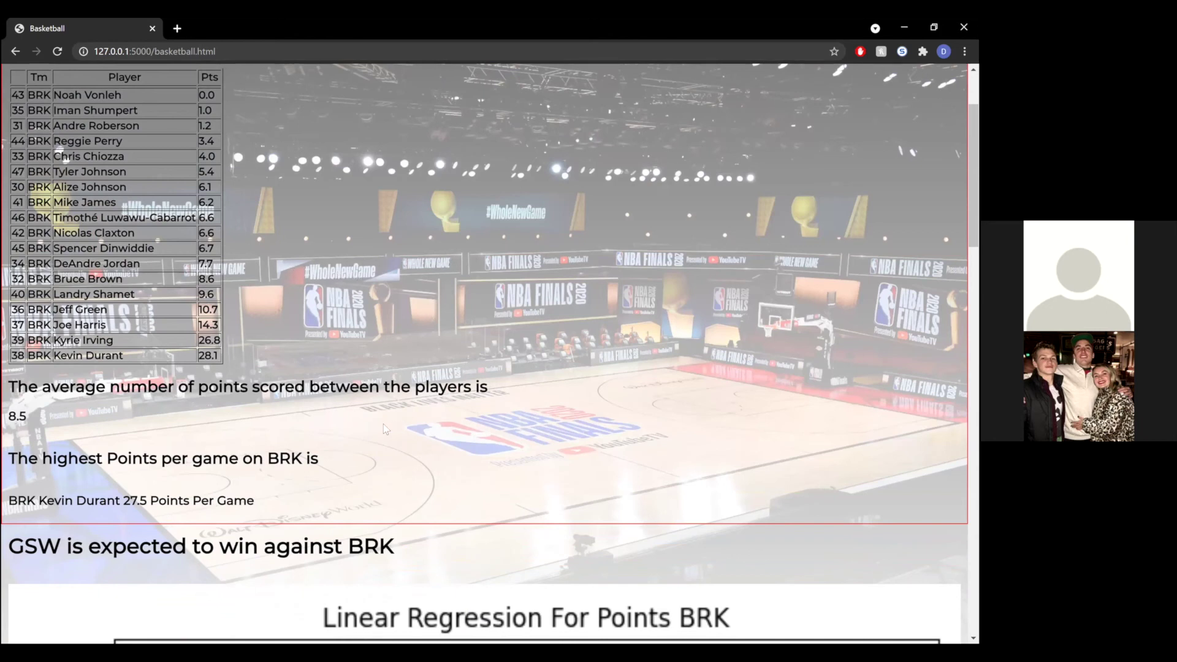
{"action": "scroll", "coordinate": [383, 422], "scroll_direction": "down", "scroll_amount": 1}
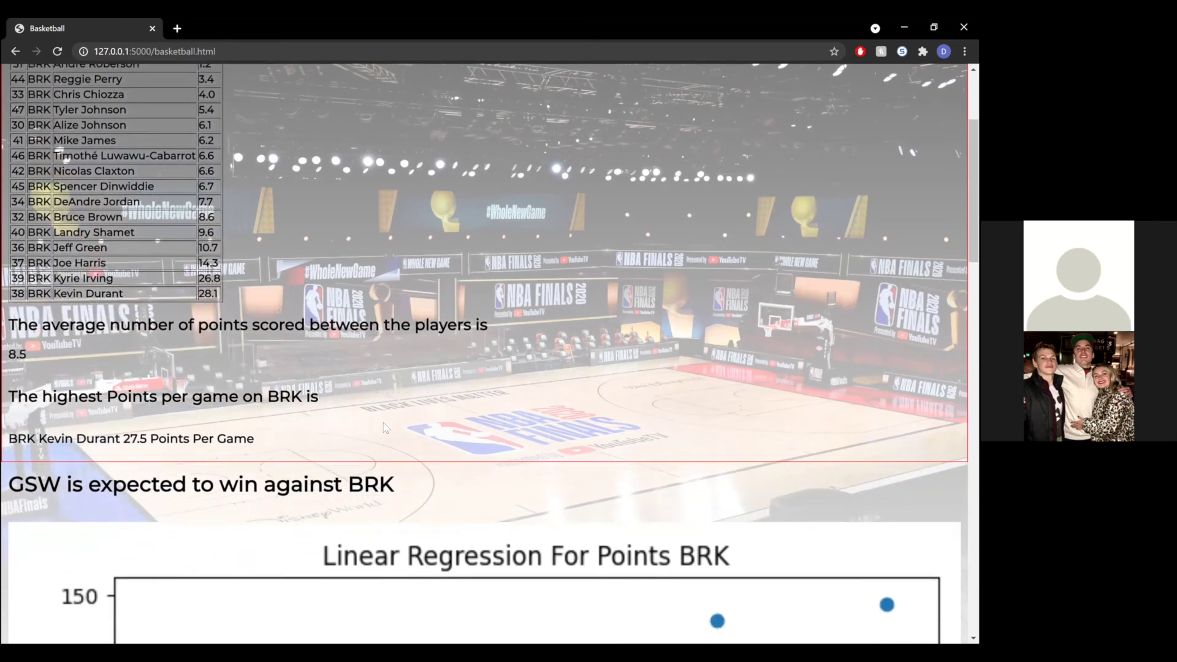
{"action": "scroll", "coordinate": [383, 422], "scroll_direction": "down", "scroll_amount": 1}
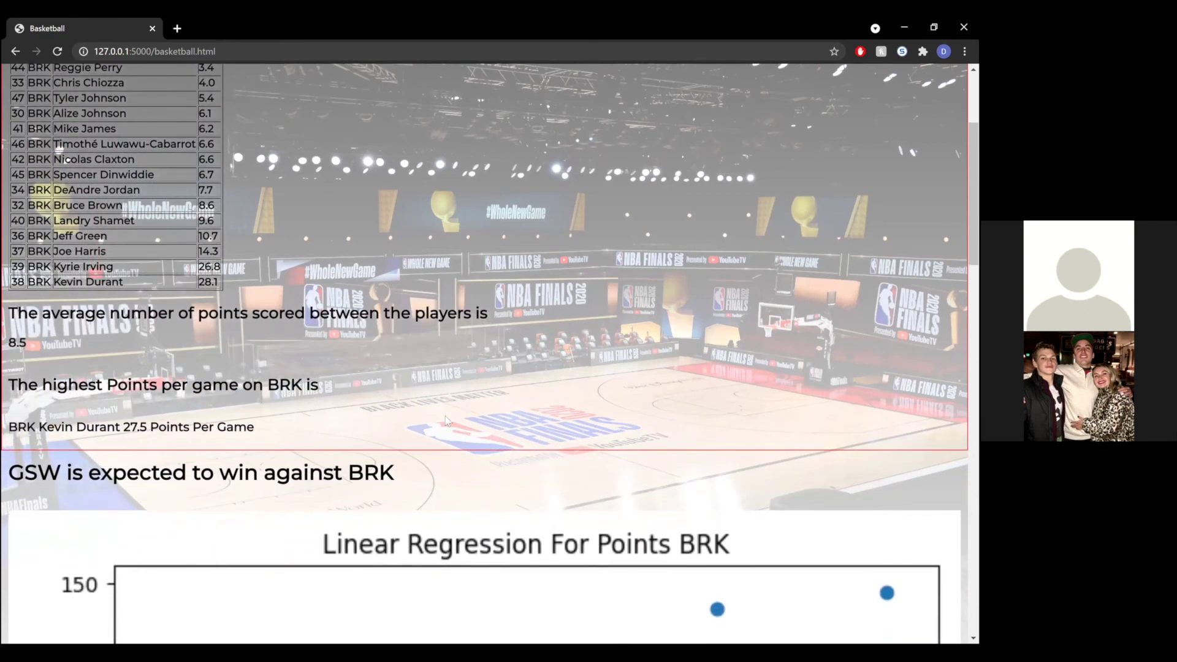
{"action": "scroll", "coordinate": [446, 421], "scroll_direction": "down", "scroll_amount": 1}
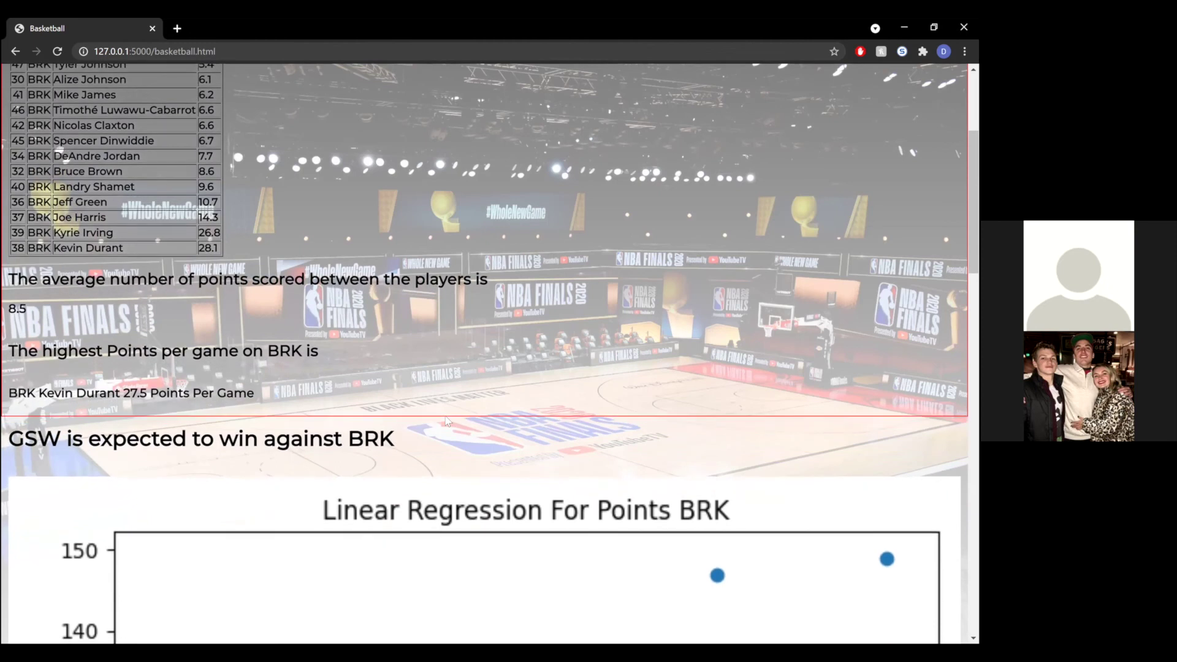
{"action": "scroll", "coordinate": [446, 420], "scroll_direction": "down", "scroll_amount": 1}
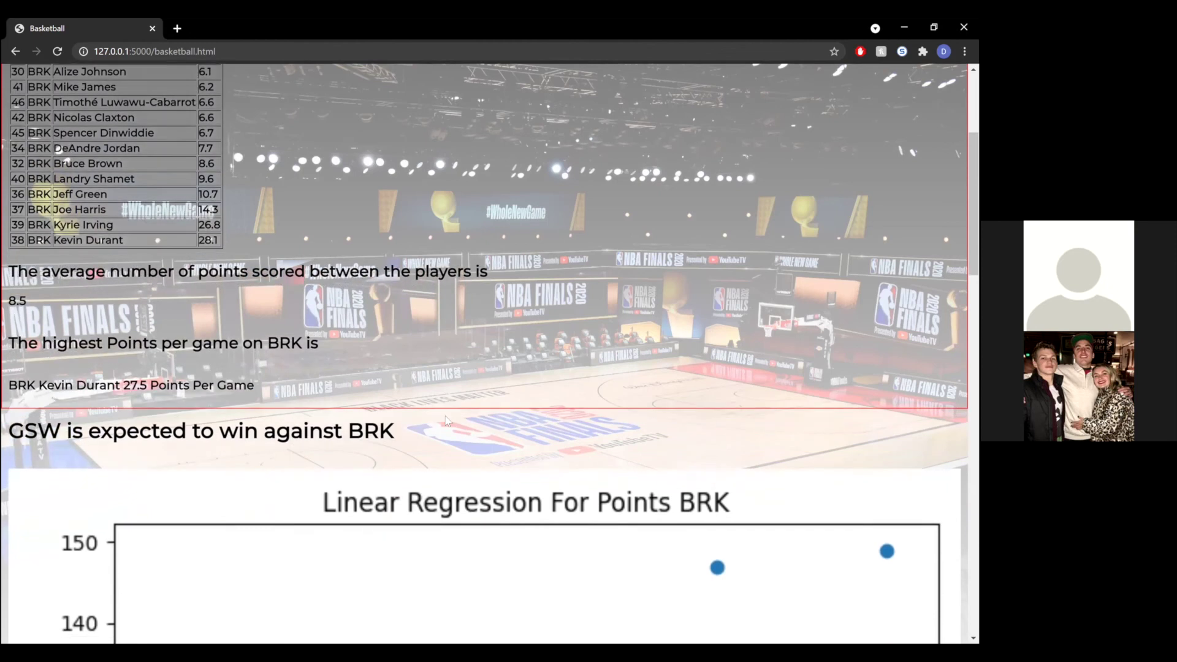
{"action": "scroll", "coordinate": [445, 421], "scroll_direction": "down", "scroll_amount": 1}
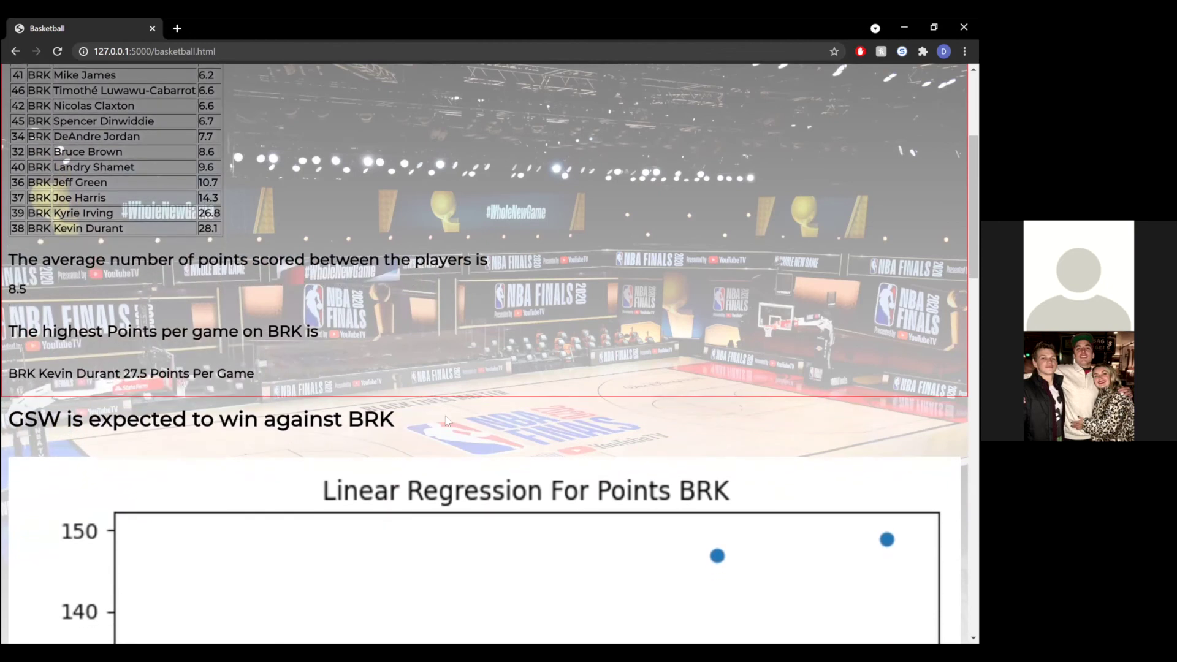
{"action": "scroll", "coordinate": [445, 420], "scroll_direction": "down", "scroll_amount": 1}
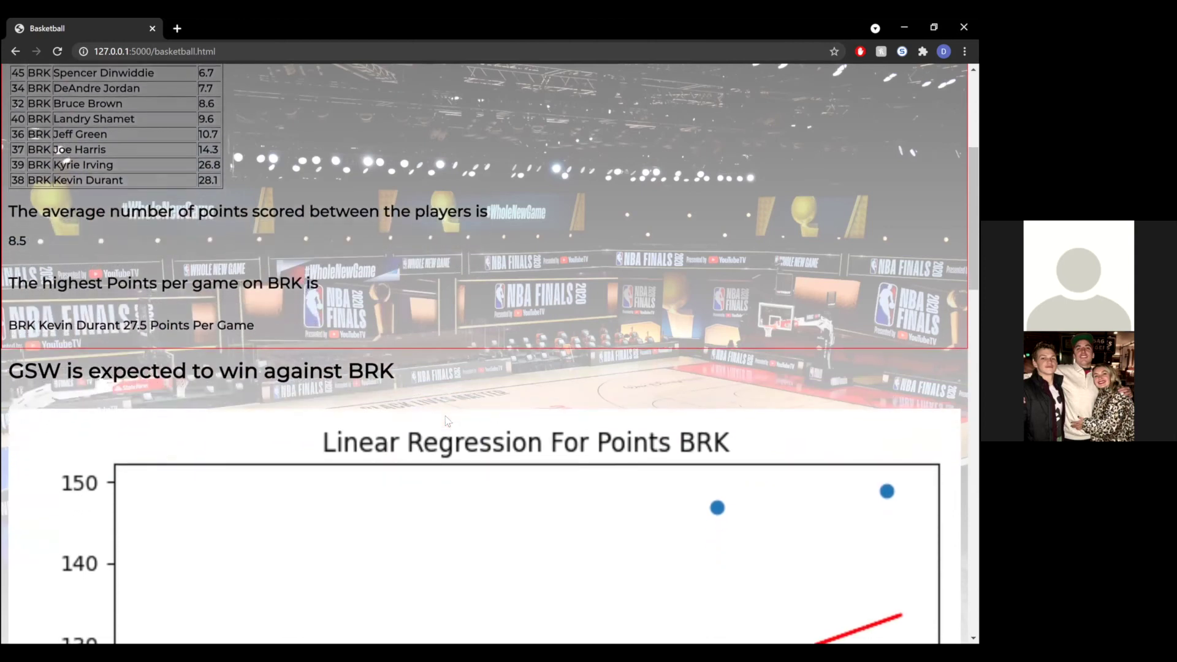
{"action": "scroll", "coordinate": [445, 416], "scroll_direction": "down", "scroll_amount": 1}
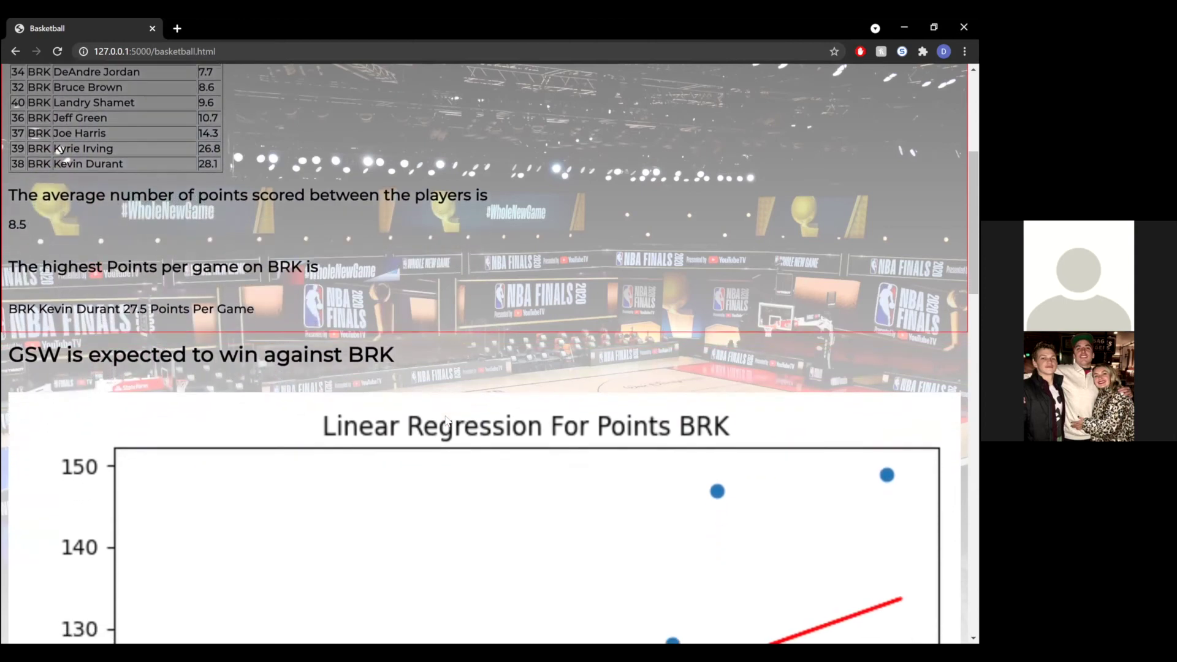
{"action": "scroll", "coordinate": [446, 420], "scroll_direction": "down", "scroll_amount": 7}
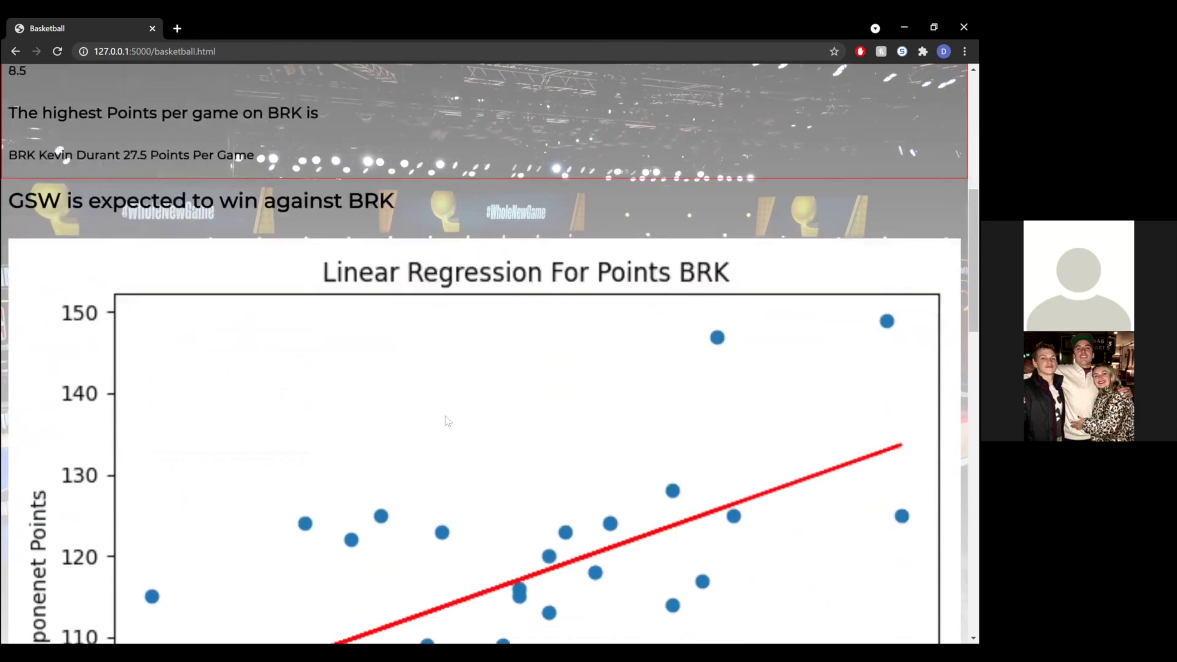
{"action": "scroll", "coordinate": [445, 420], "scroll_direction": "down", "scroll_amount": 9}
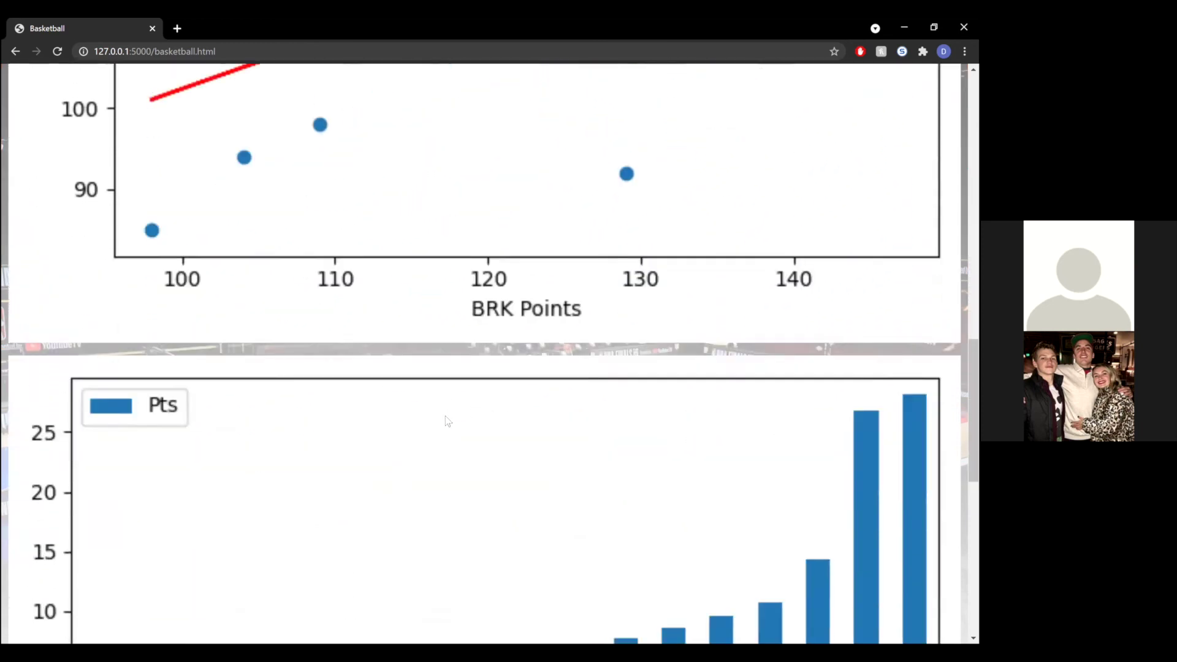
{"action": "scroll", "coordinate": [447, 420], "scroll_direction": "down", "scroll_amount": 3}
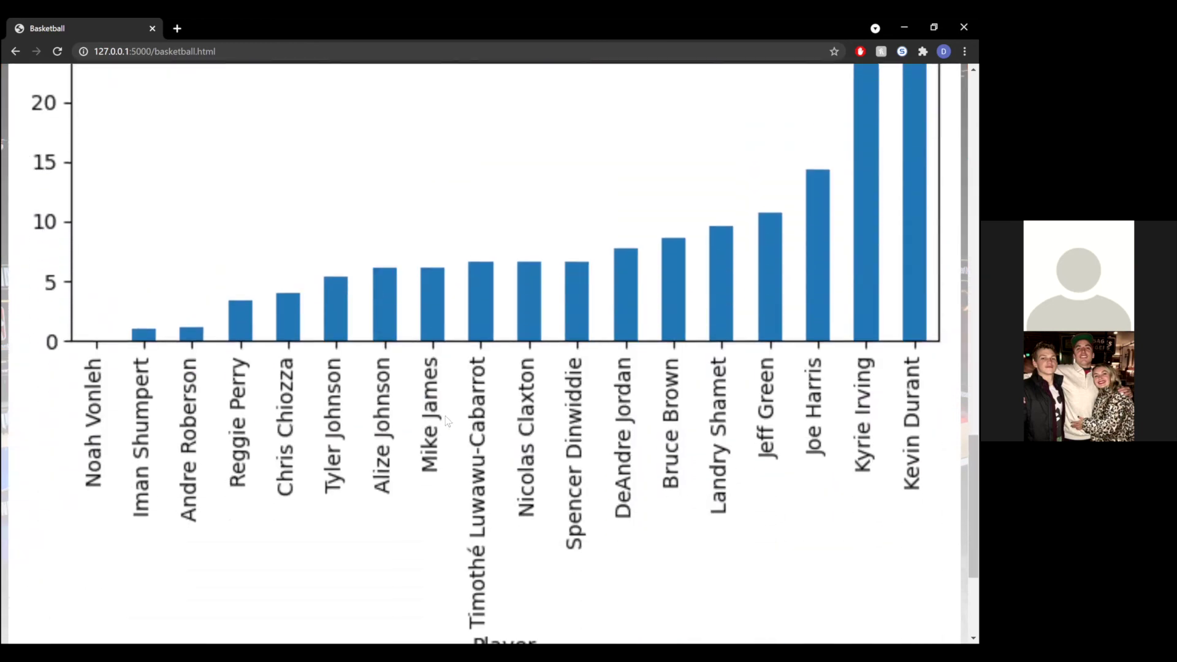
{"action": "scroll", "coordinate": [447, 421], "scroll_direction": "up", "scroll_amount": 15}
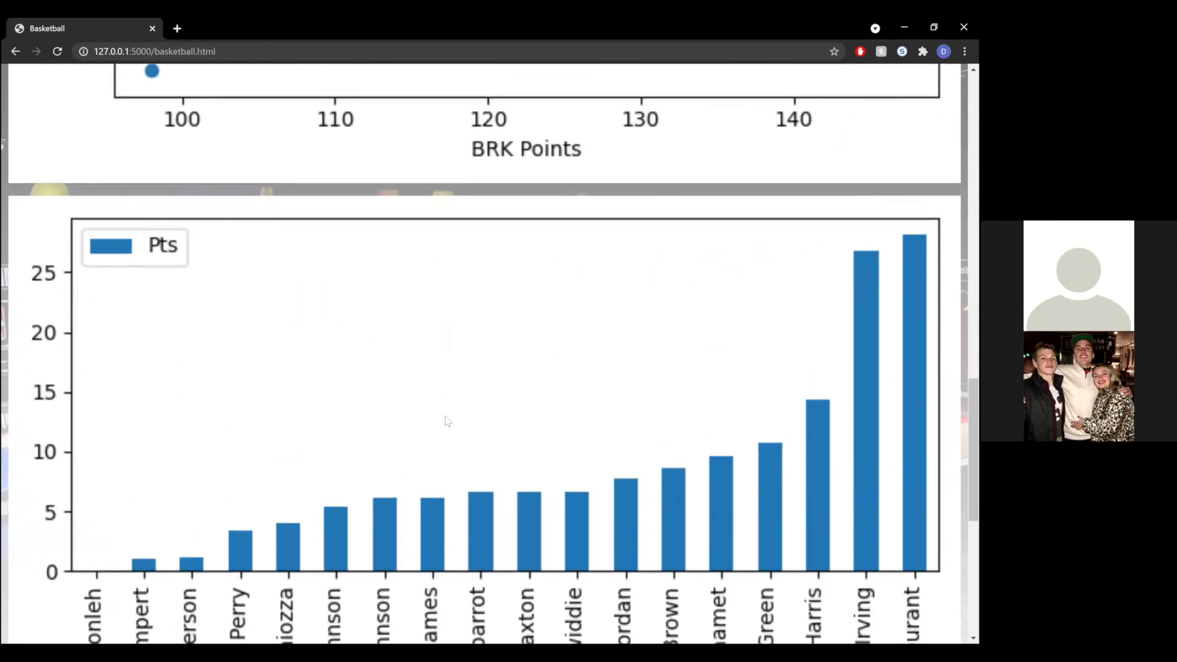
{"action": "scroll", "coordinate": [445, 415], "scroll_direction": "up", "scroll_amount": 6}
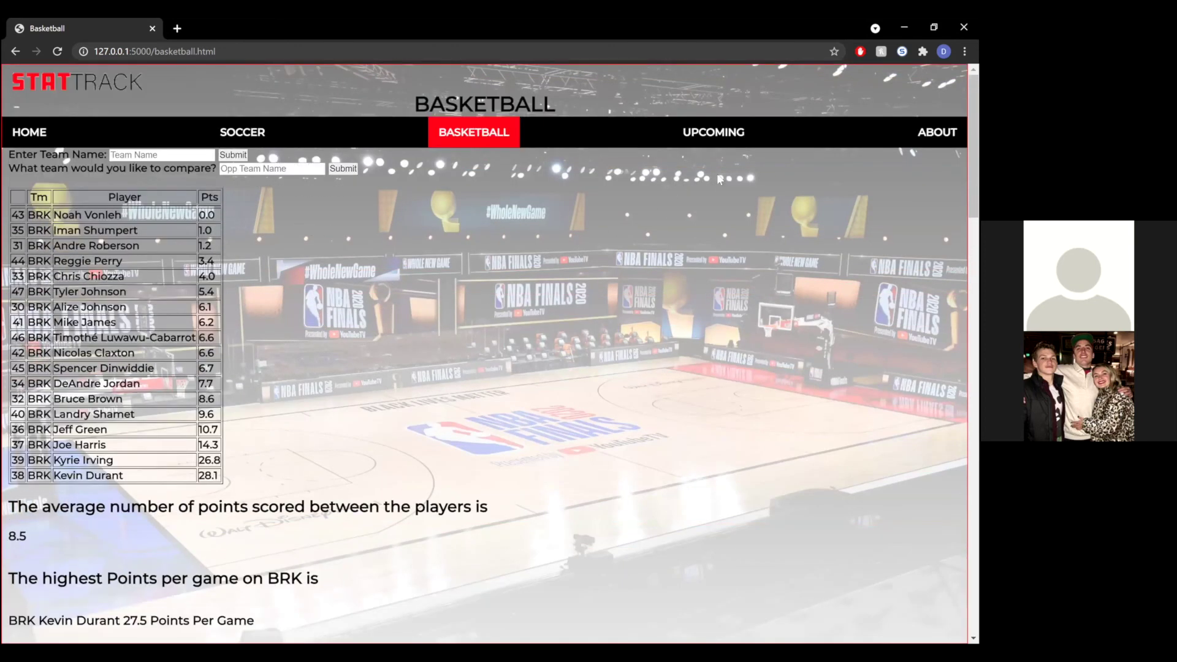
Step: Go to the Upcoming Seasons page announcing baseball, football and boxing
{"action": "left_click", "coordinate": [722, 134]}
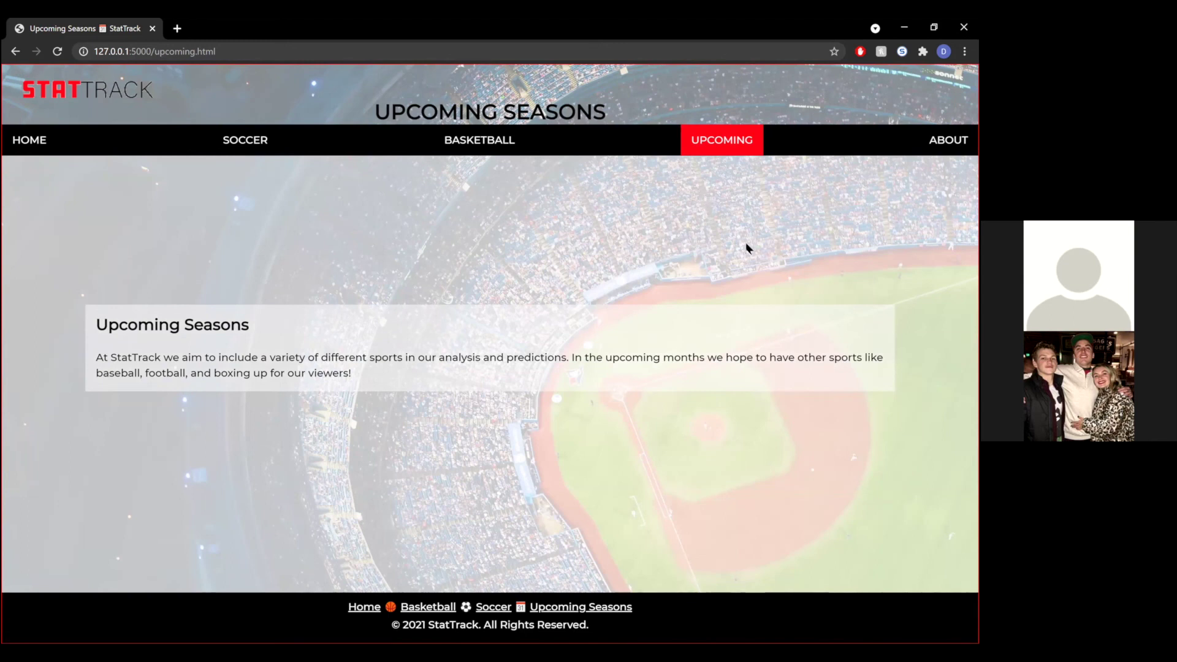
Step: Go to the About page and view the team members' profile cards and bios
{"action": "left_click", "coordinate": [937, 151]}
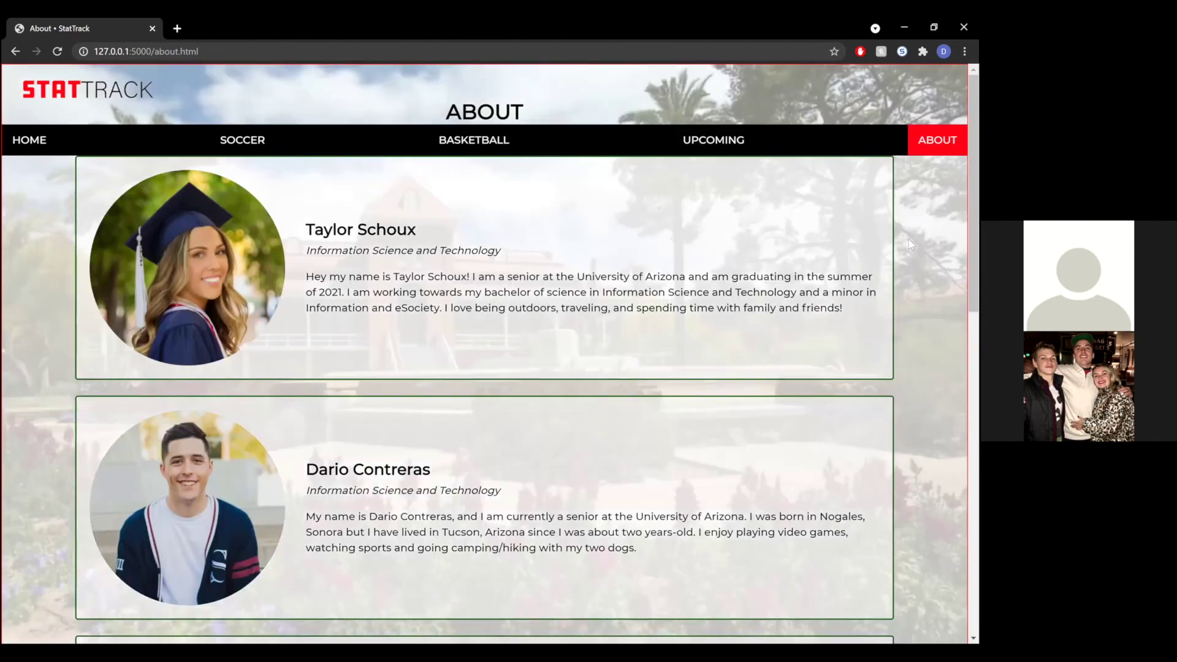
{"action": "scroll", "coordinate": [909, 242], "scroll_direction": "down", "scroll_amount": 1}
{"action": "scroll", "coordinate": [909, 244], "scroll_direction": "down", "scroll_amount": 2}
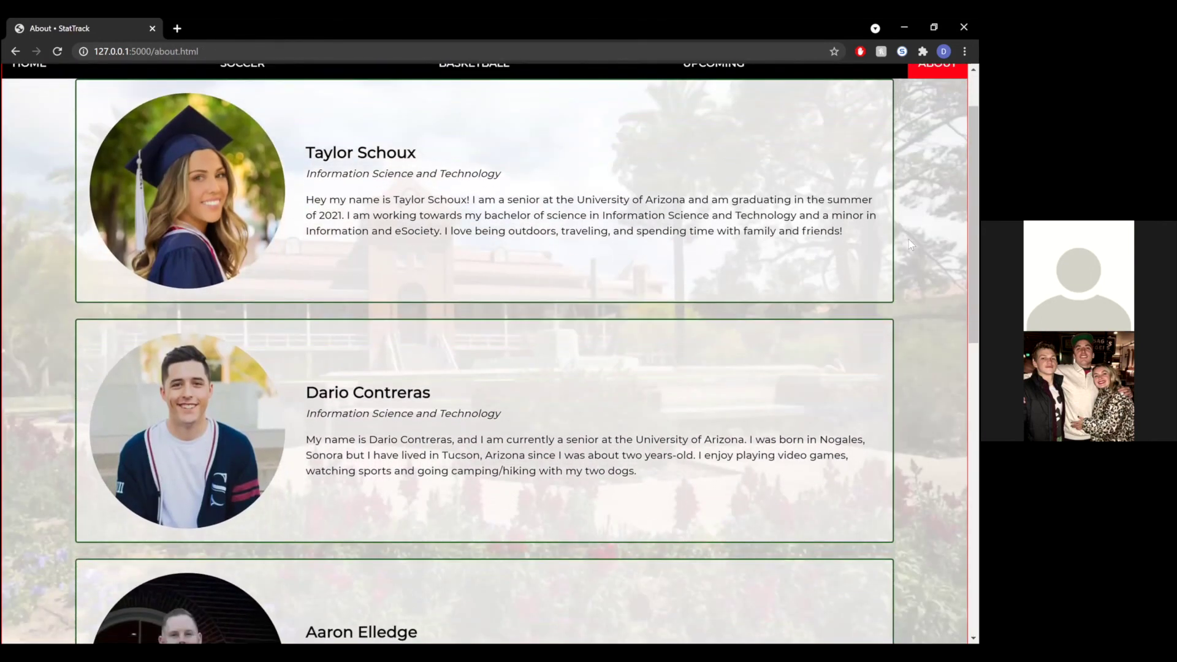